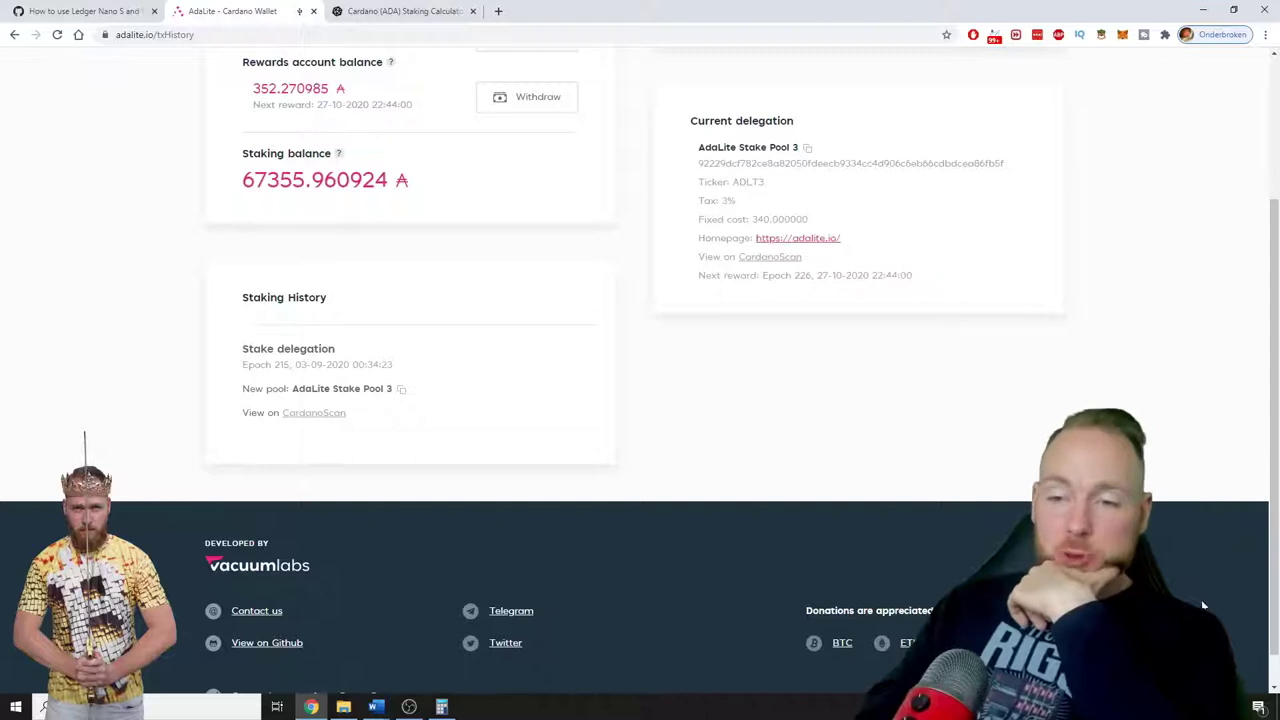
Check the system calendar, then close it and scroll the wallet page back to the top
{"action": "left_click", "coordinate": [1230, 707]}
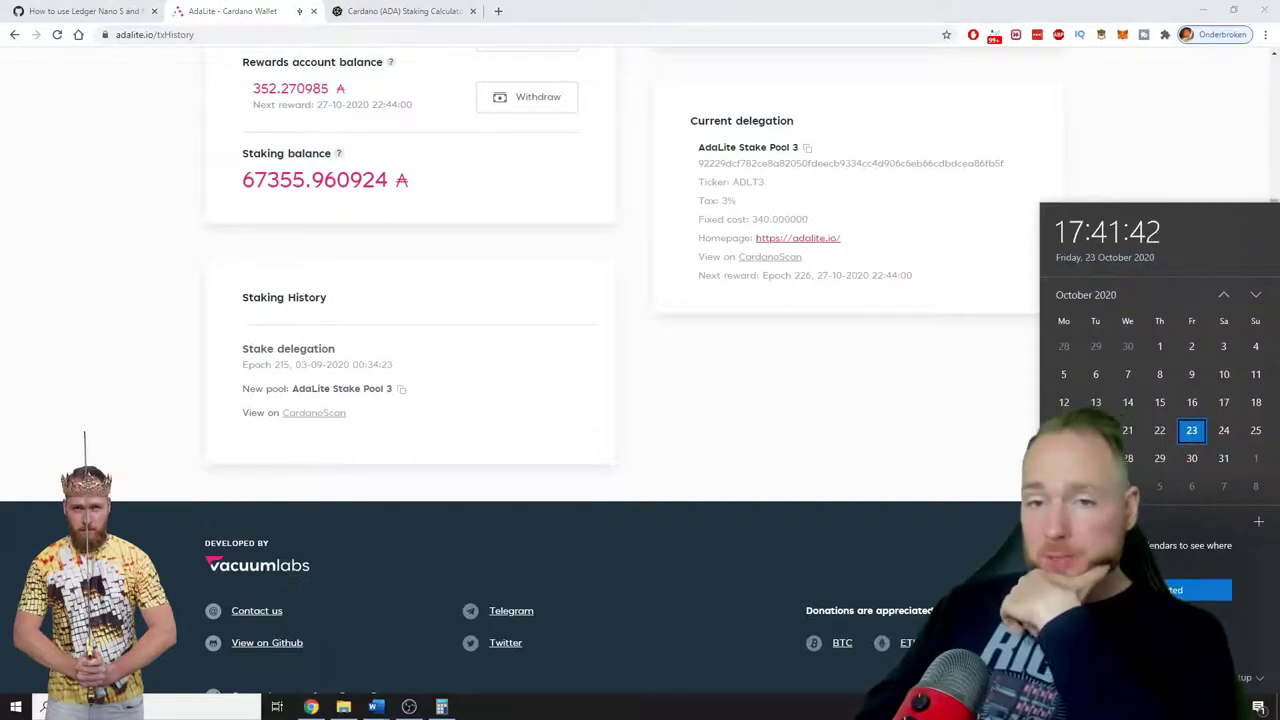
{"action": "left_click", "coordinate": [763, 403]}
{"action": "scroll", "coordinate": [580, 330], "scroll_direction": "up", "scroll_amount": 2}
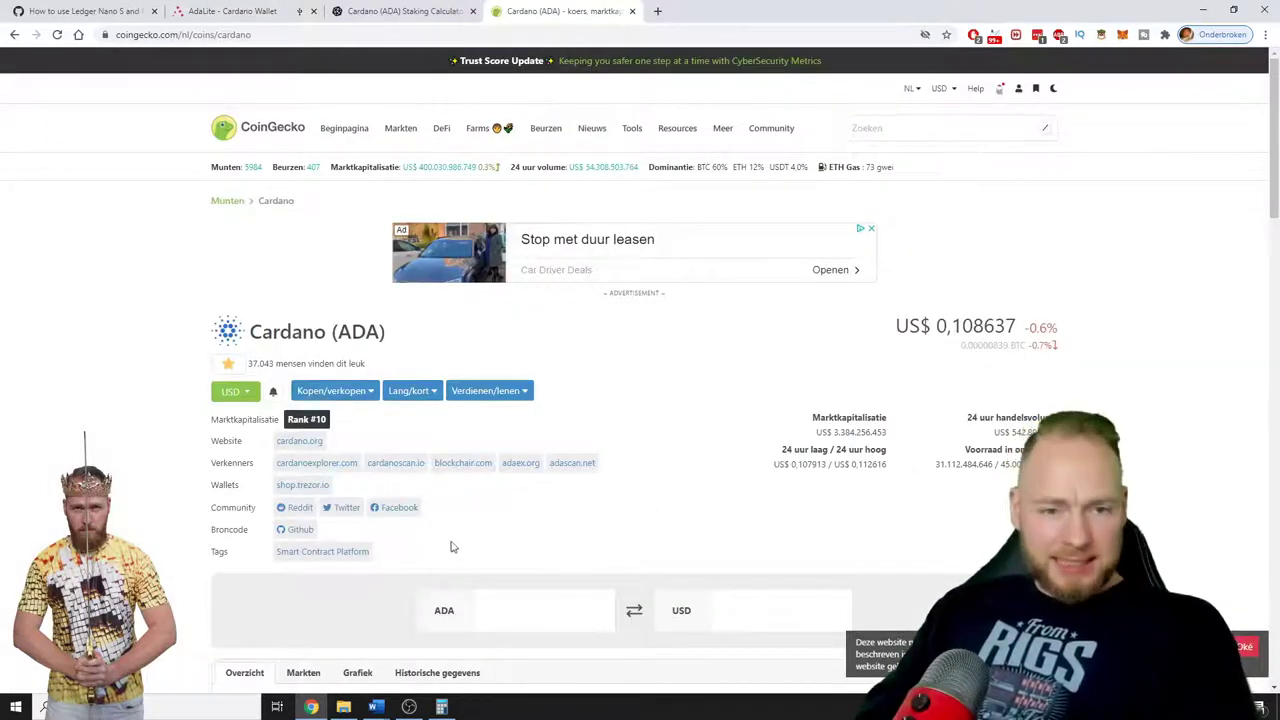
Copy the CoinGecko ADA price 0,108637 into Calculator and begin multiplying it
{"action": "left_click", "coordinate": [441, 707]}
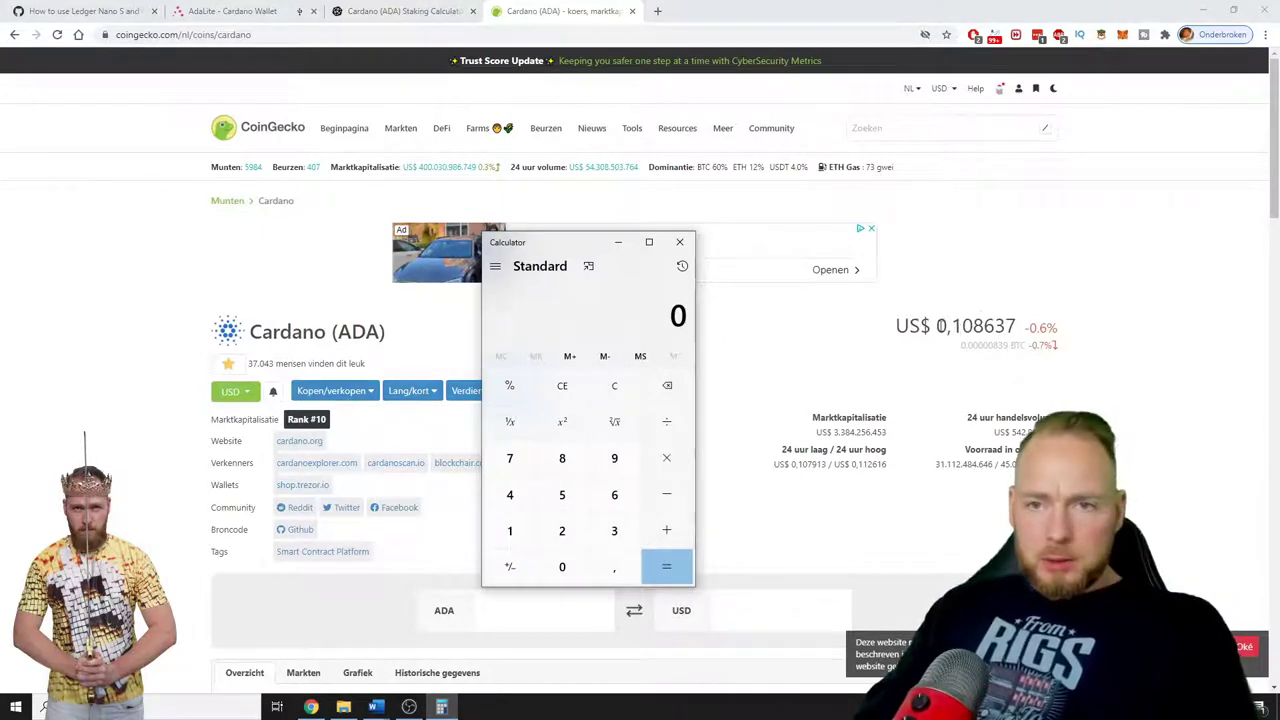
{"action": "left_click_drag", "start_coordinate": [936, 326], "coordinate": [1017, 327]}
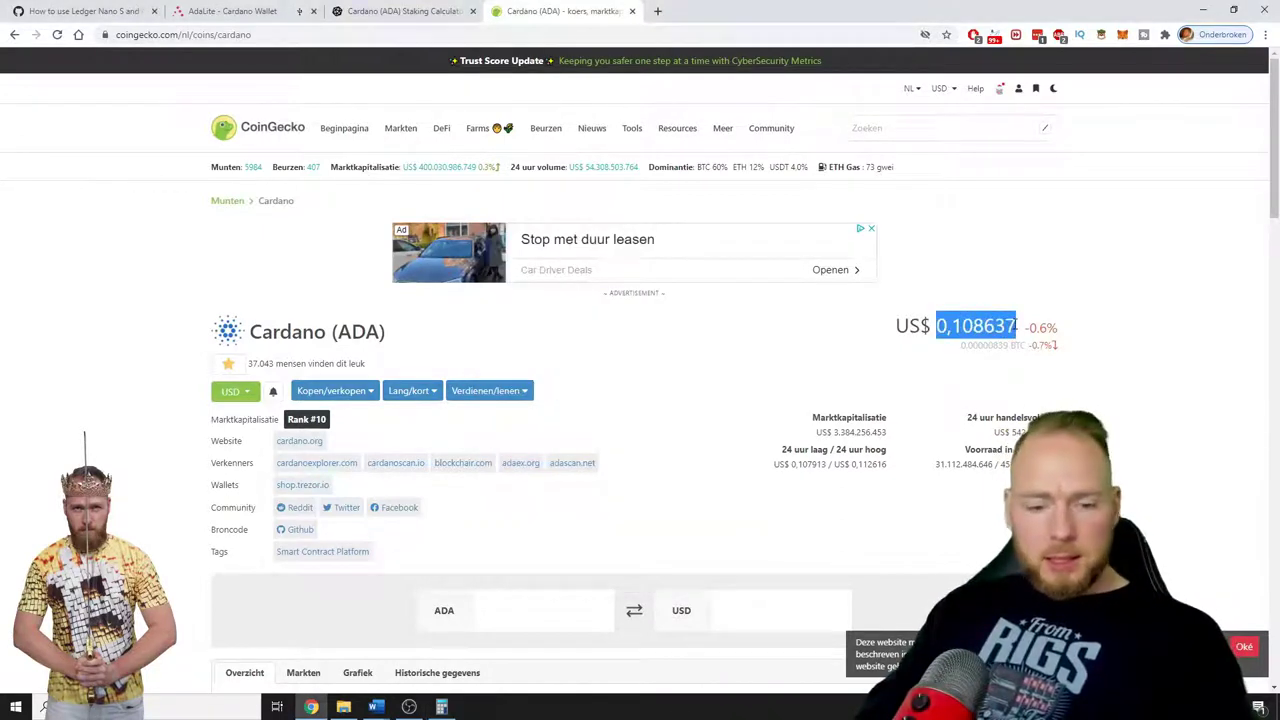
{"action": "key", "text": "ctrl+c"}
{"action": "left_click", "coordinate": [441, 707]}
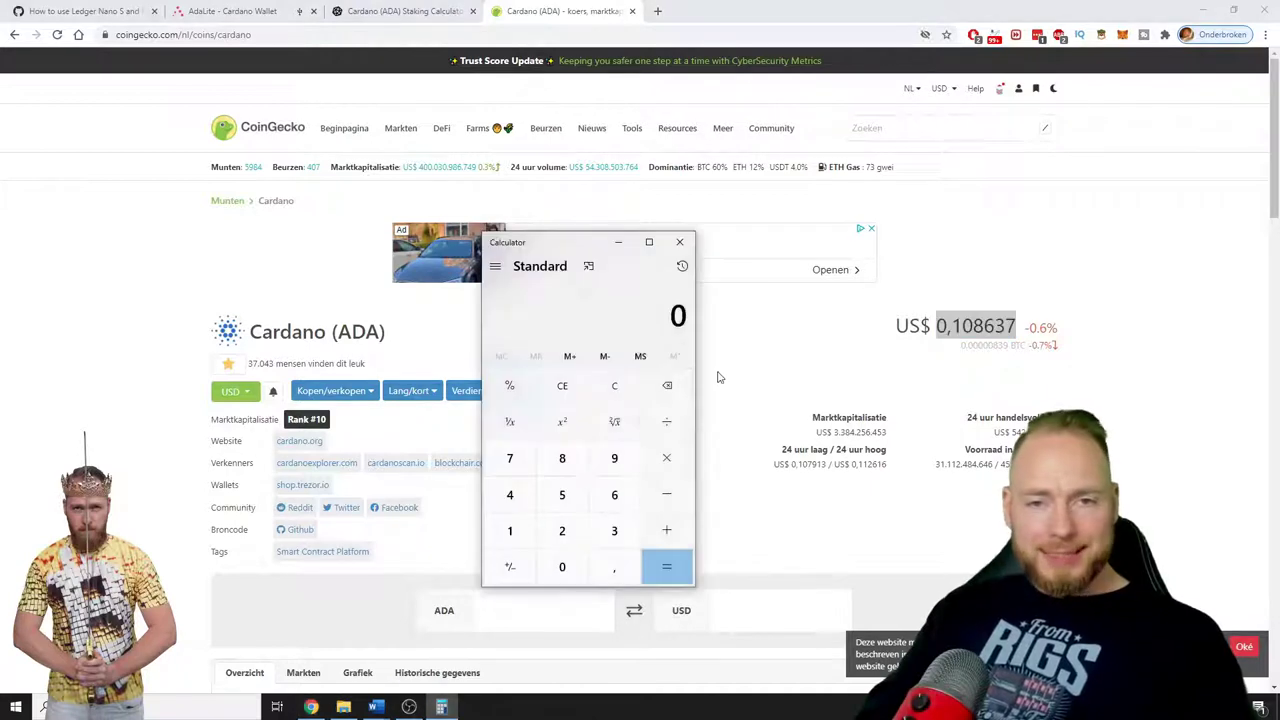
{"action": "key", "text": "ctrl+v"}
{"action": "left_click", "coordinate": [674, 458]}
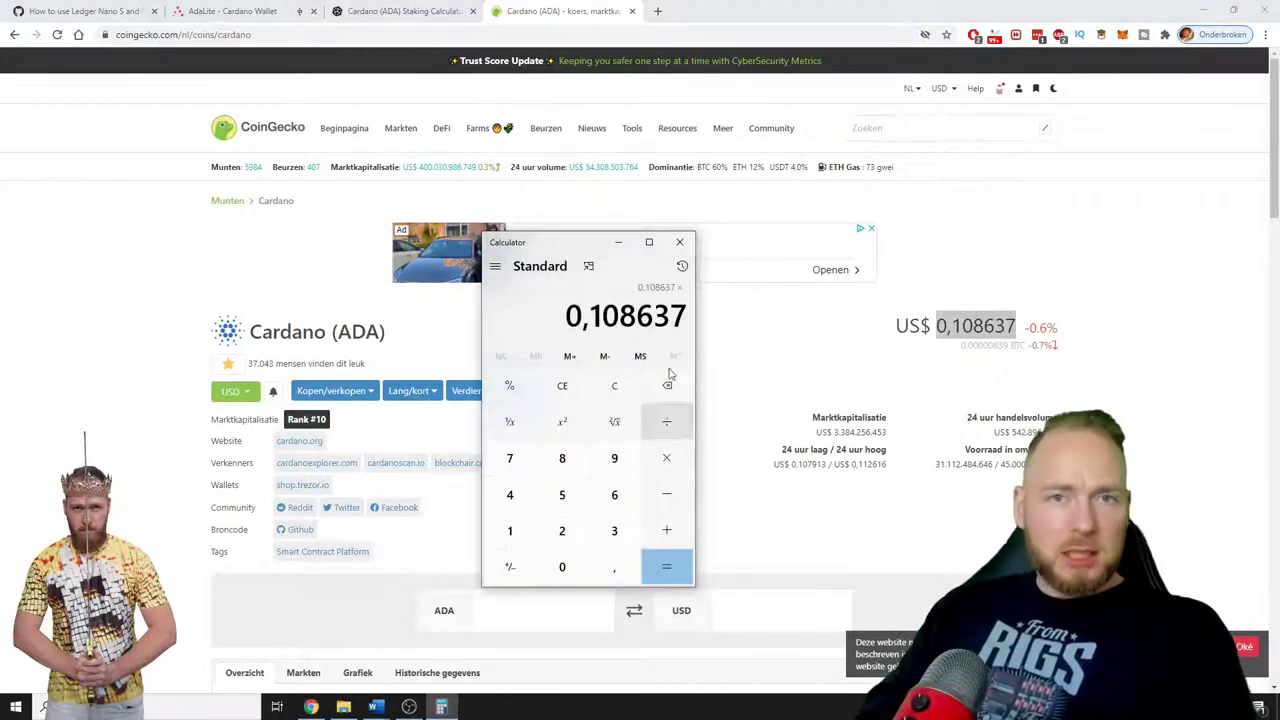
{"action": "left_click", "coordinate": [390, 12]}
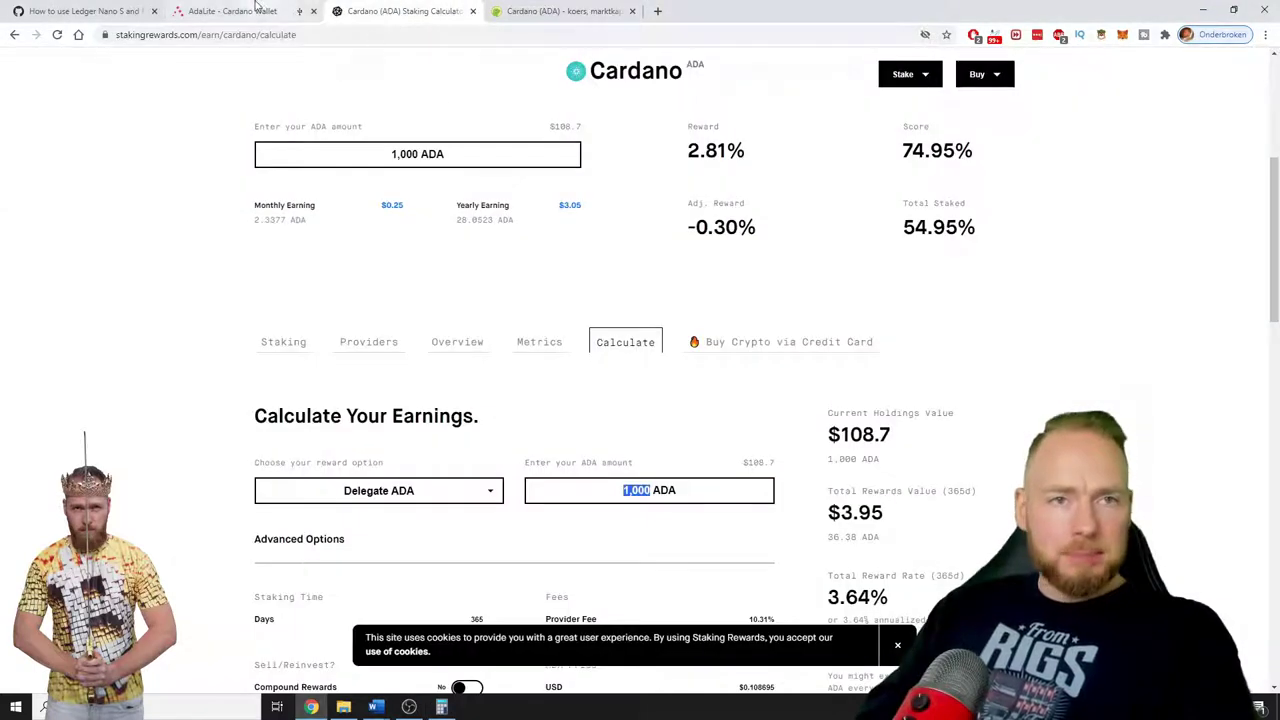
Multiply the ADA price by the 352,27 ADA rewards in Calculator, giving 38,26955599
{"action": "left_click", "coordinate": [255, 11]}
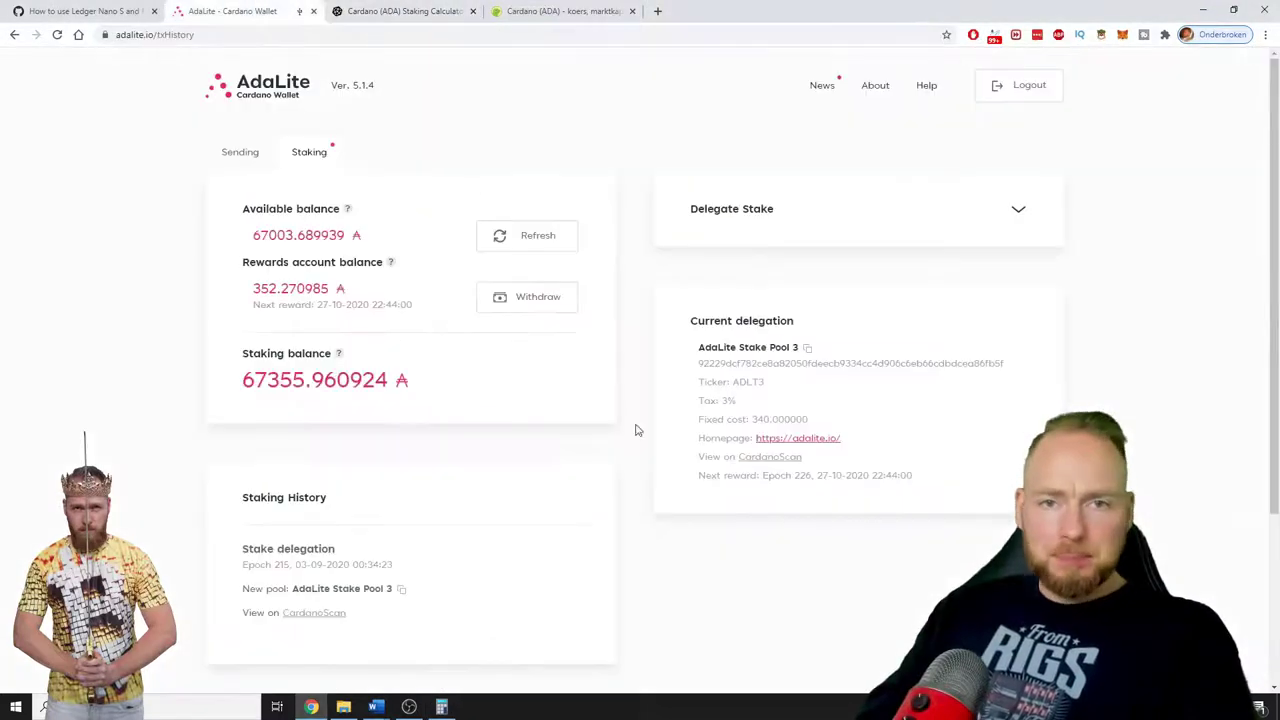
{"action": "left_click", "coordinate": [441, 707]}
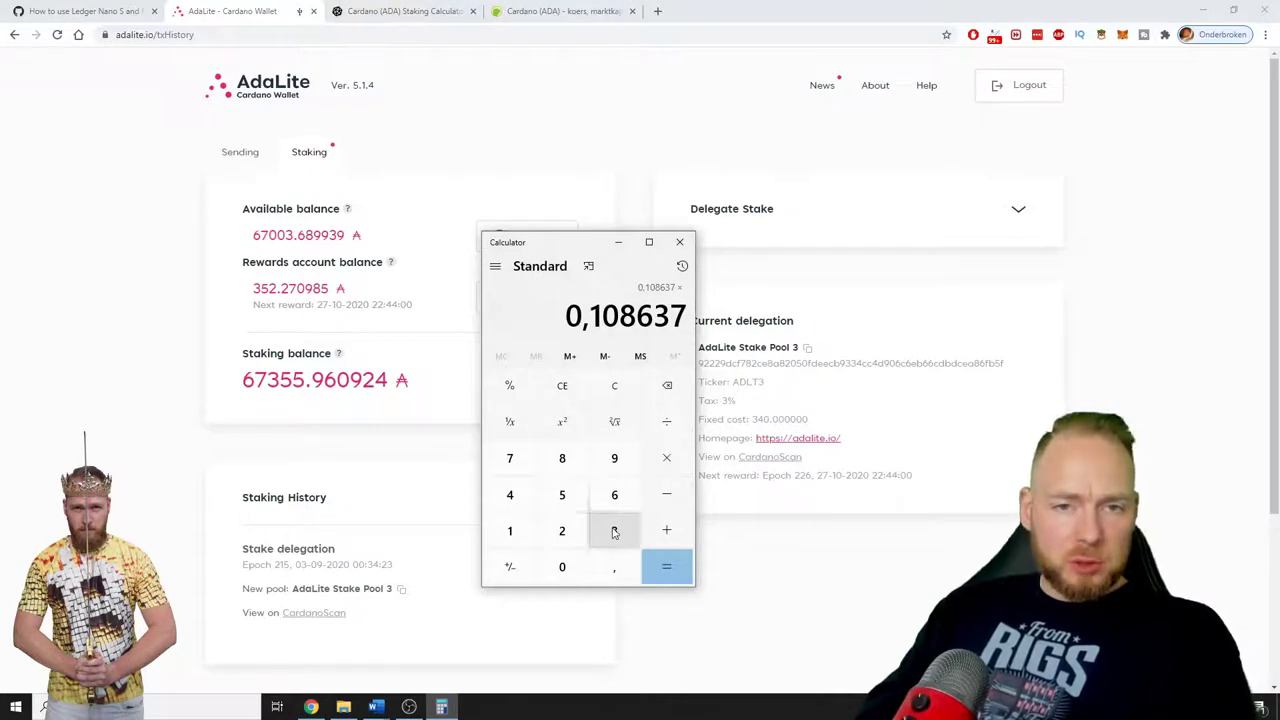
{"action": "left_click", "coordinate": [614, 530]}
{"action": "left_click", "coordinate": [562, 495]}
{"action": "left_click", "coordinate": [562, 530]}
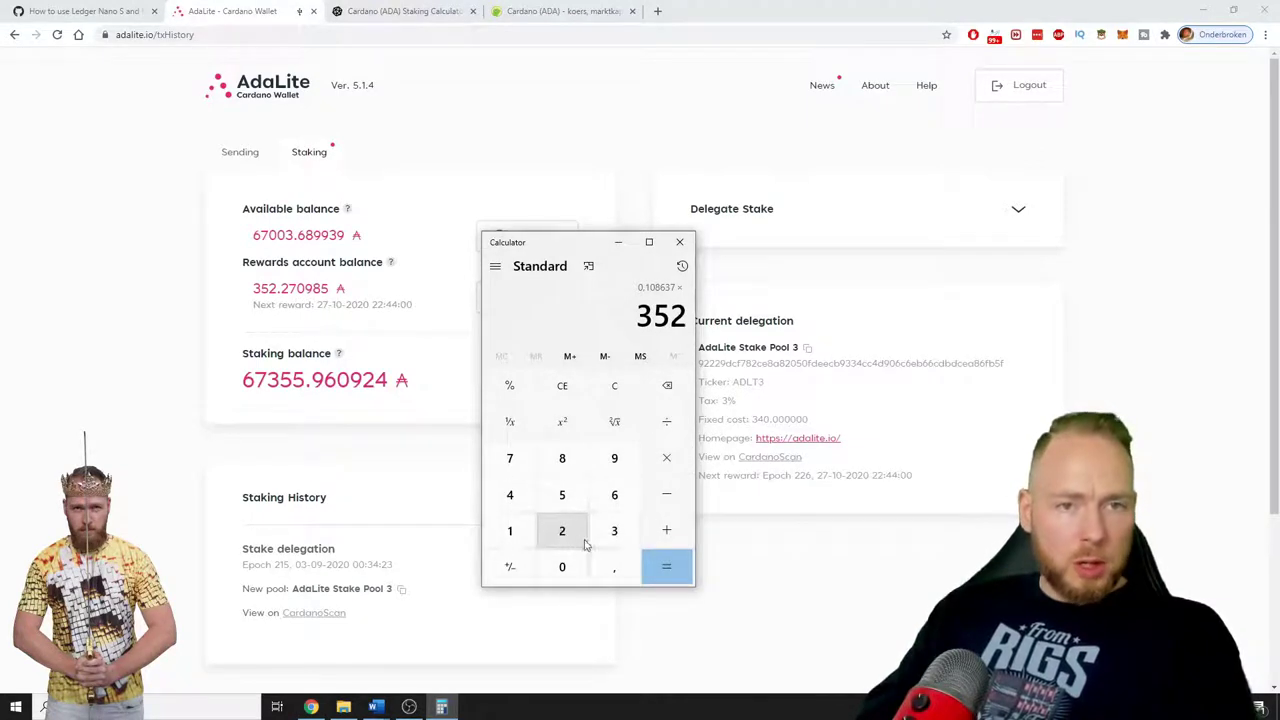
{"action": "left_click", "coordinate": [612, 568]}
{"action": "left_click", "coordinate": [562, 530]}
{"action": "left_click", "coordinate": [512, 458]}
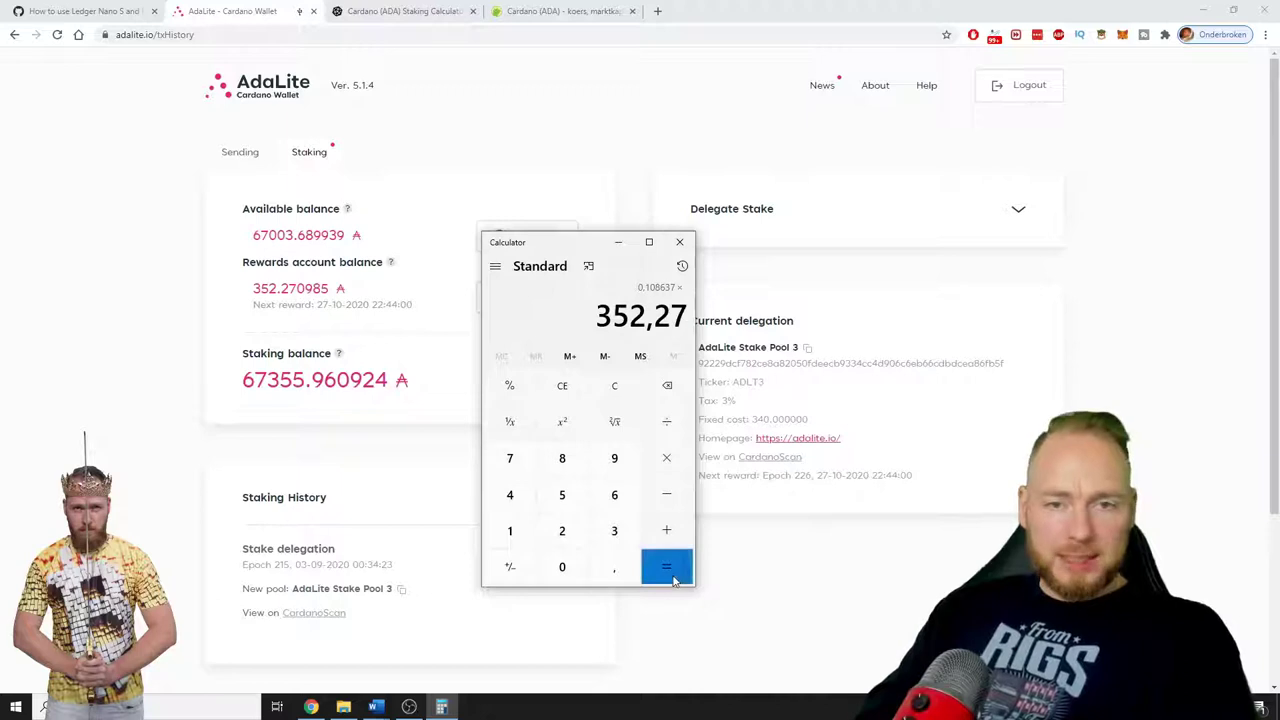
{"action": "left_click", "coordinate": [668, 568]}
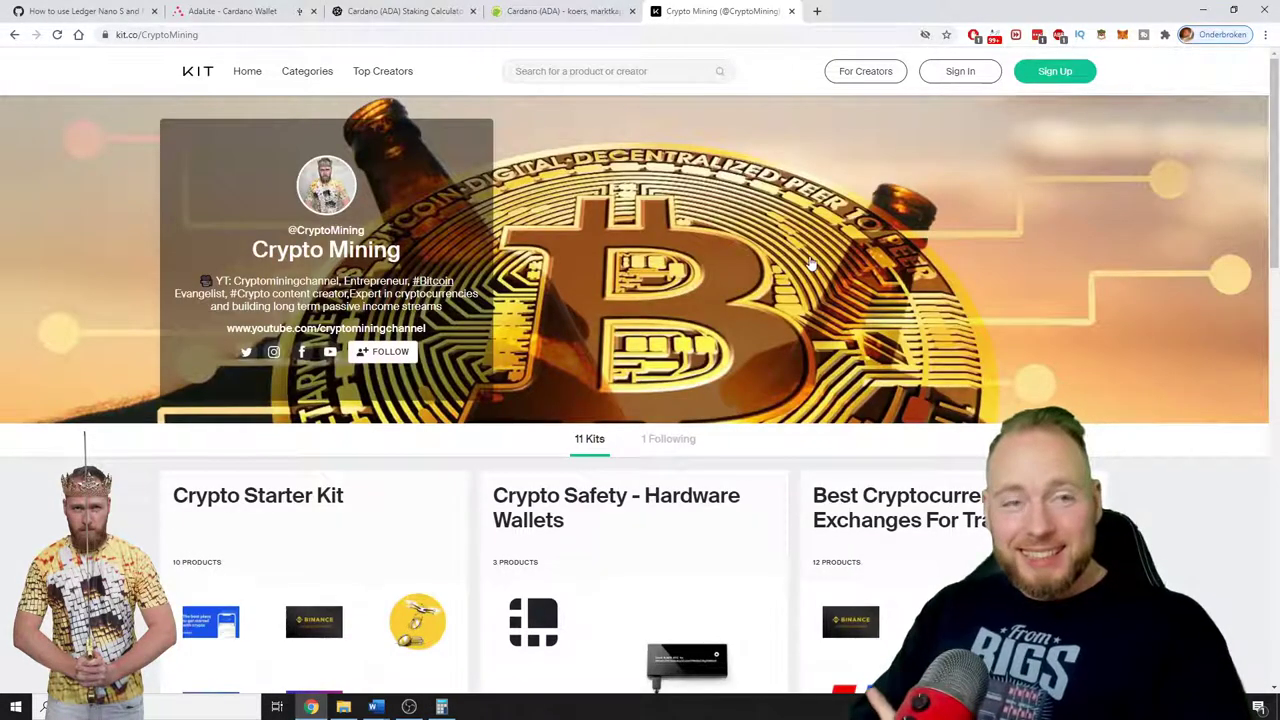
Browse the Kit.co crypto kits, then close that tab to return to the AdaLite staking page
{"action": "scroll", "coordinate": [812, 262], "scroll_direction": "down", "scroll_amount": 2}
{"action": "scroll", "coordinate": [812, 262], "scroll_direction": "down", "scroll_amount": 2}
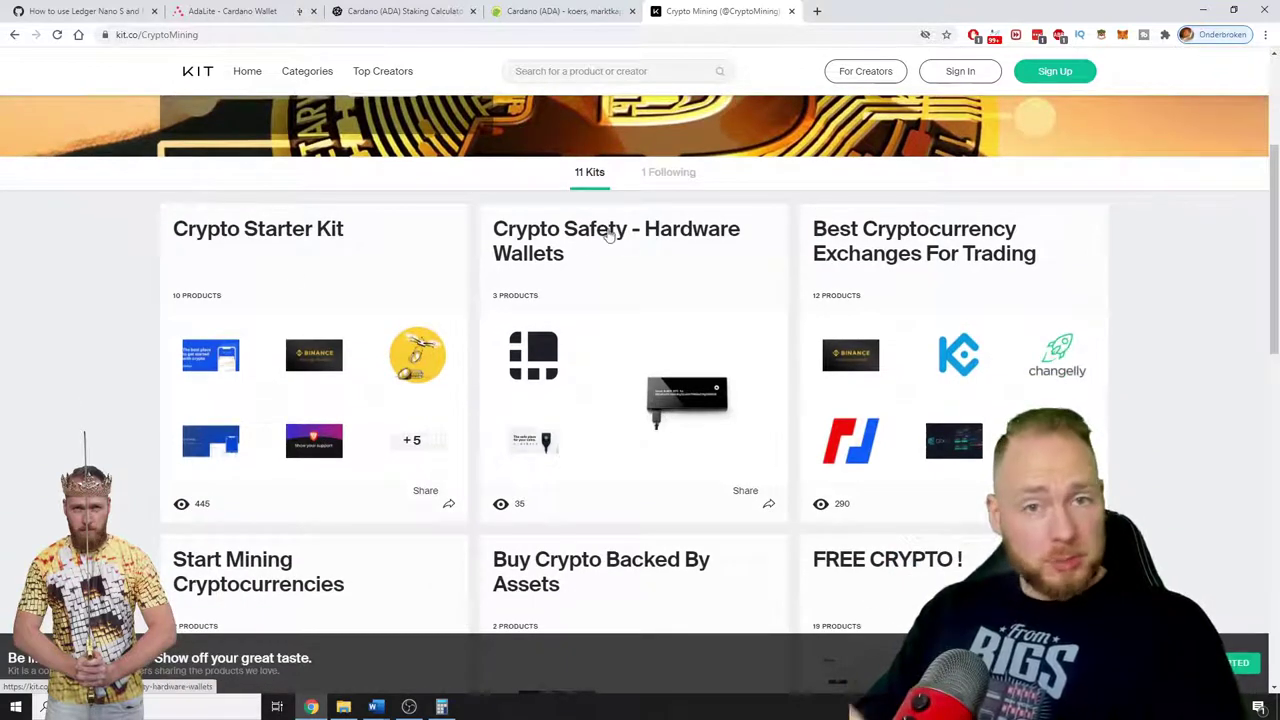
{"action": "scroll", "coordinate": [975, 258], "scroll_direction": "down", "scroll_amount": 2}
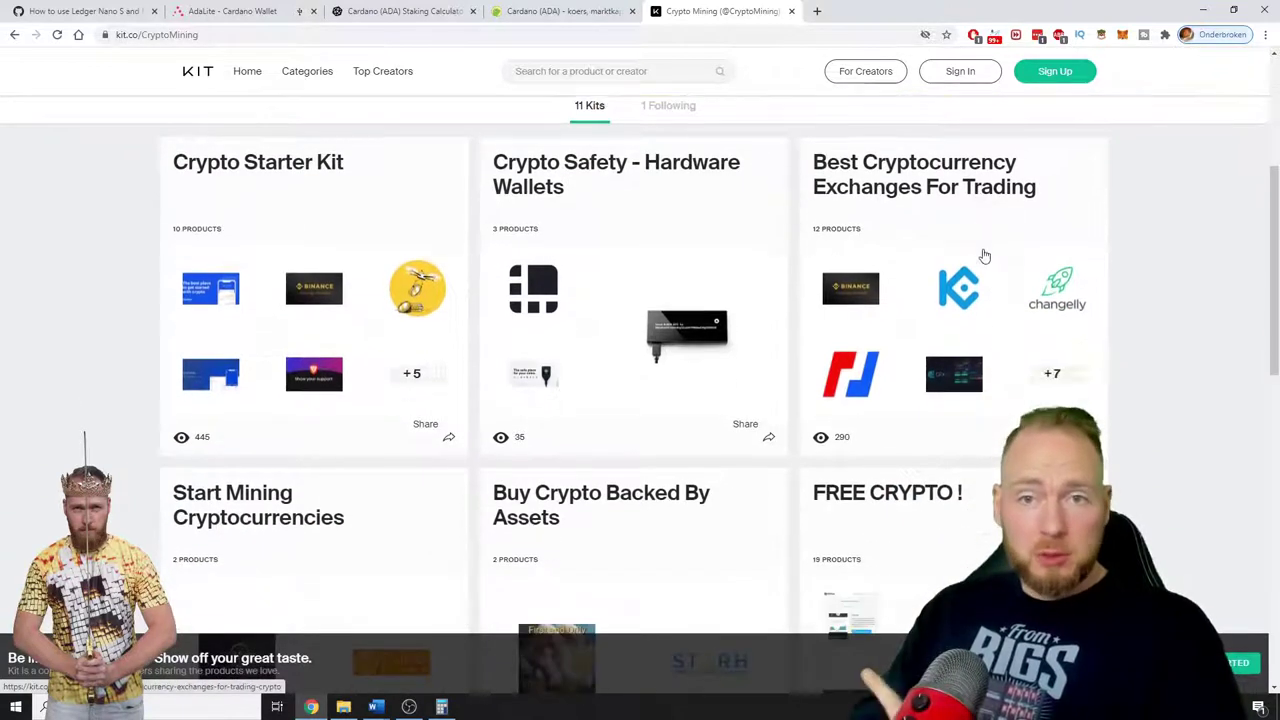
{"action": "scroll", "coordinate": [975, 262], "scroll_direction": "down", "scroll_amount": 1}
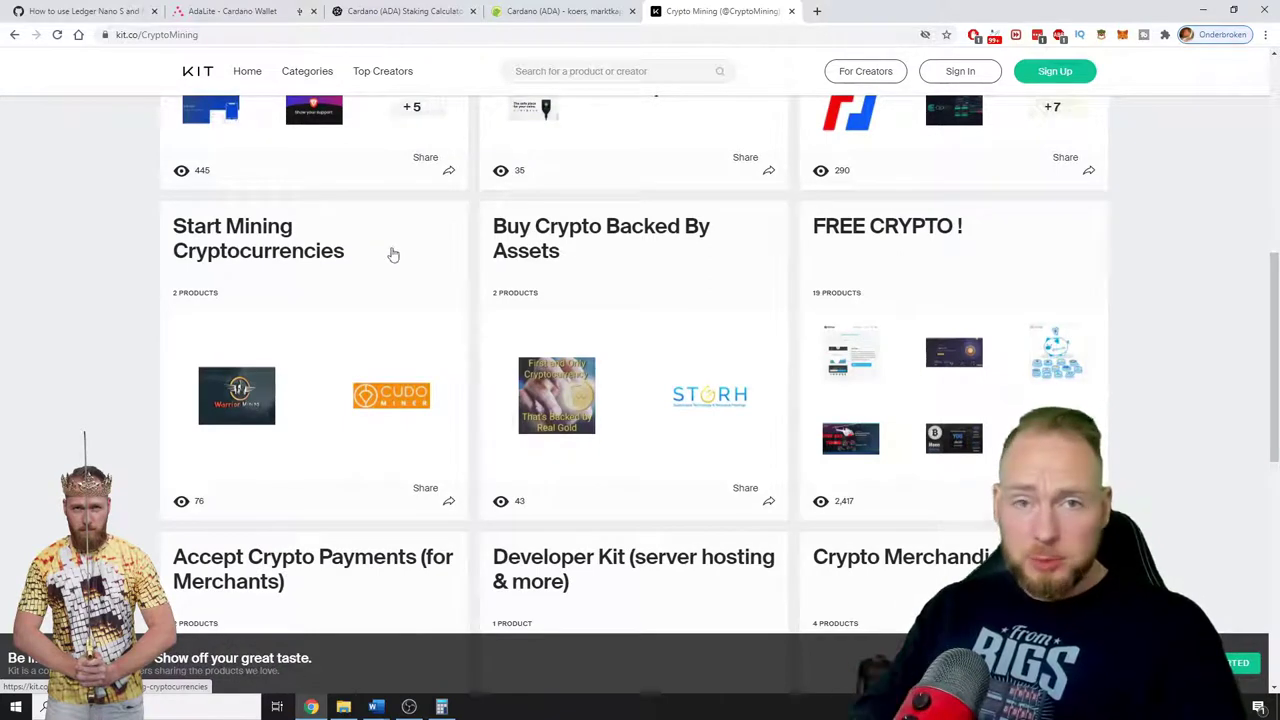
{"action": "scroll", "coordinate": [895, 262], "scroll_direction": "down", "scroll_amount": 2}
{"action": "scroll", "coordinate": [910, 265], "scroll_direction": "up", "scroll_amount": 2}
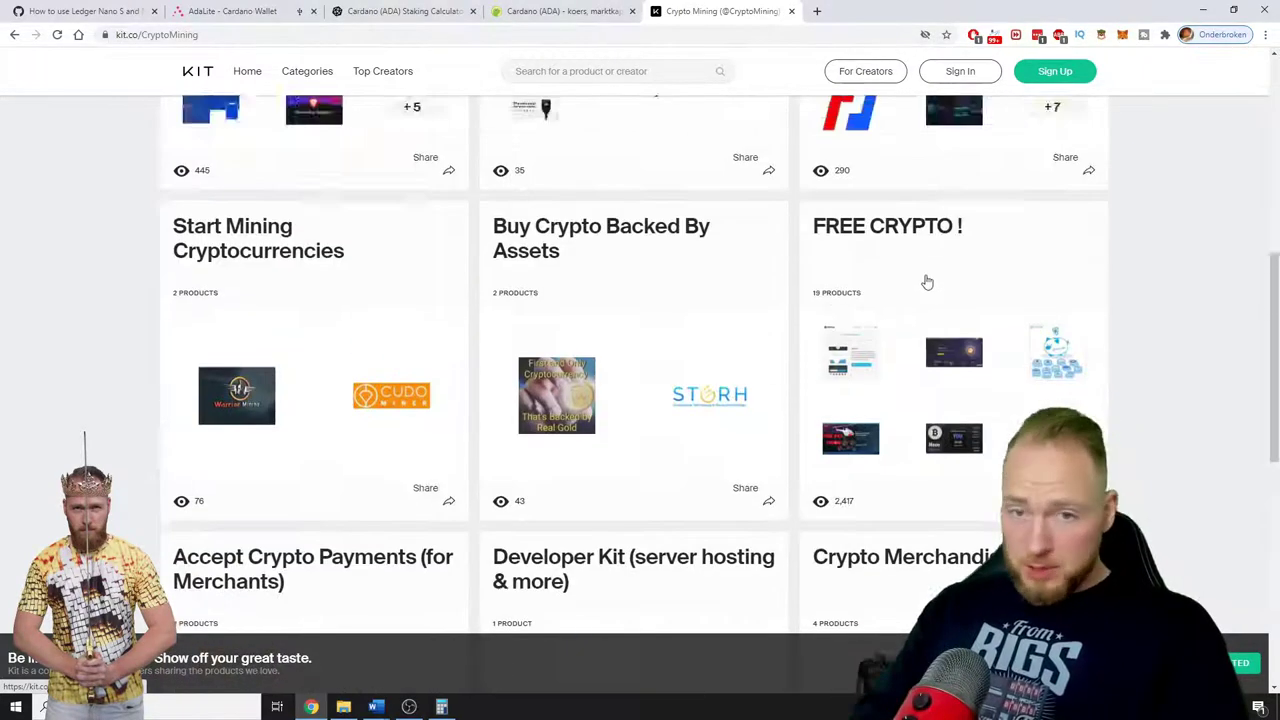
{"action": "scroll", "coordinate": [925, 282], "scroll_direction": "down", "scroll_amount": 2}
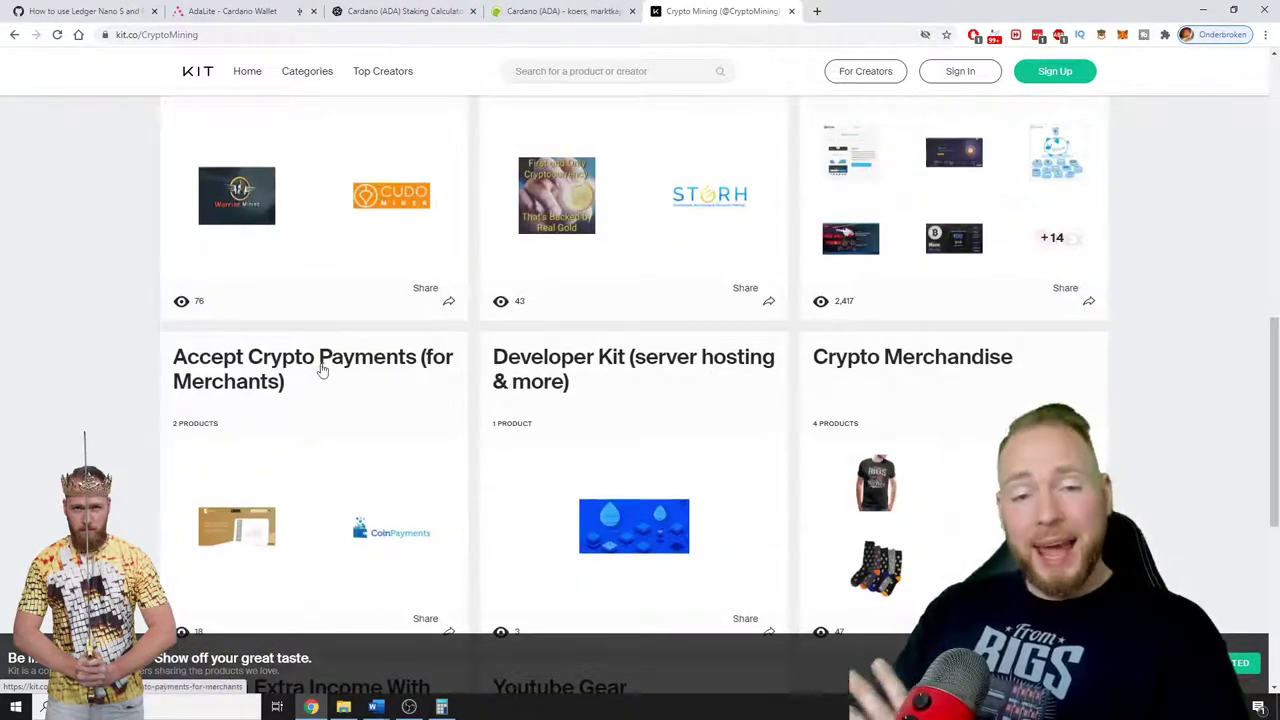
{"action": "scroll", "coordinate": [326, 365], "scroll_direction": "down", "scroll_amount": 2}
{"action": "scroll", "coordinate": [389, 360], "scroll_direction": "up", "scroll_amount": 3}
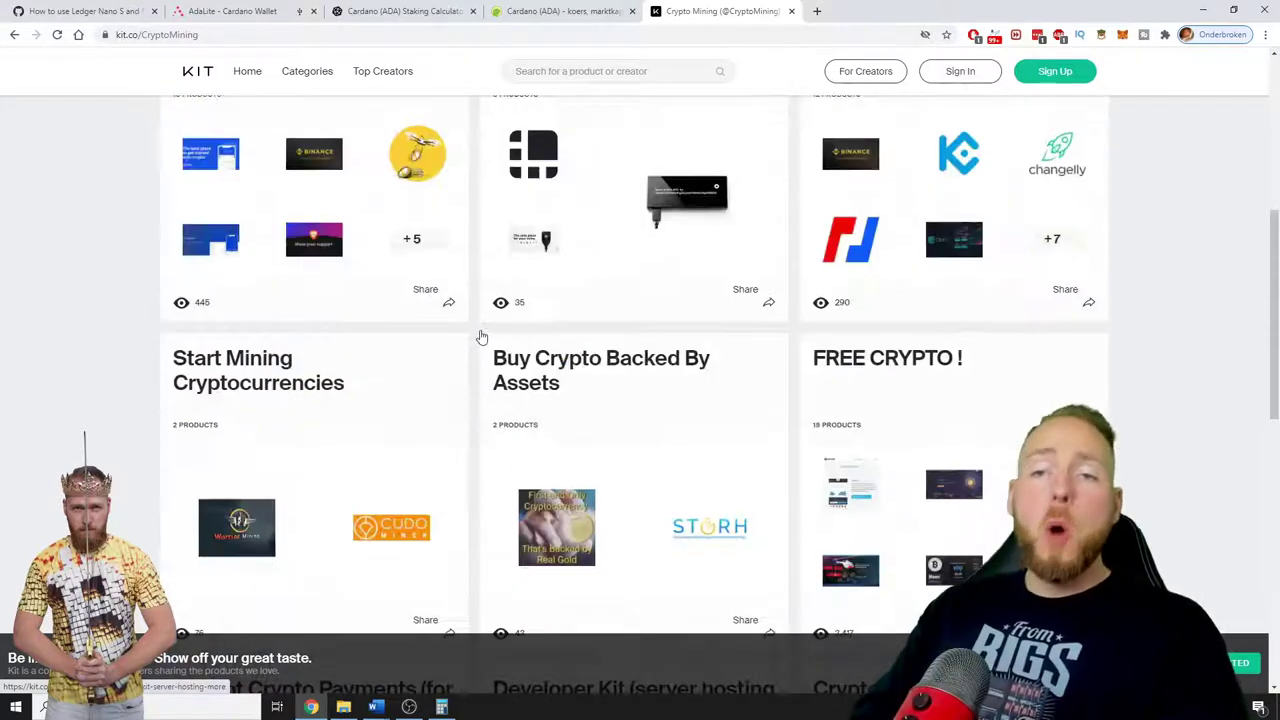
{"action": "scroll", "coordinate": [480, 336], "scroll_direction": "up", "scroll_amount": 5}
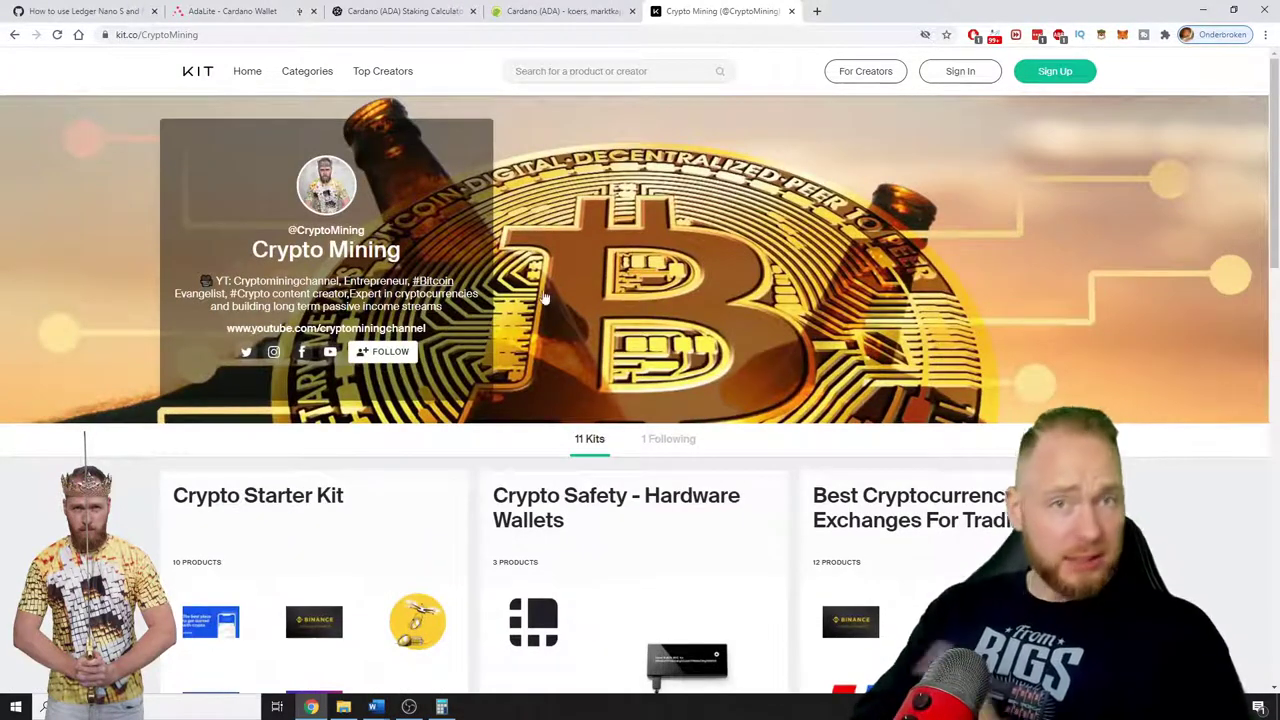
{"action": "left_click", "coordinate": [791, 11]}
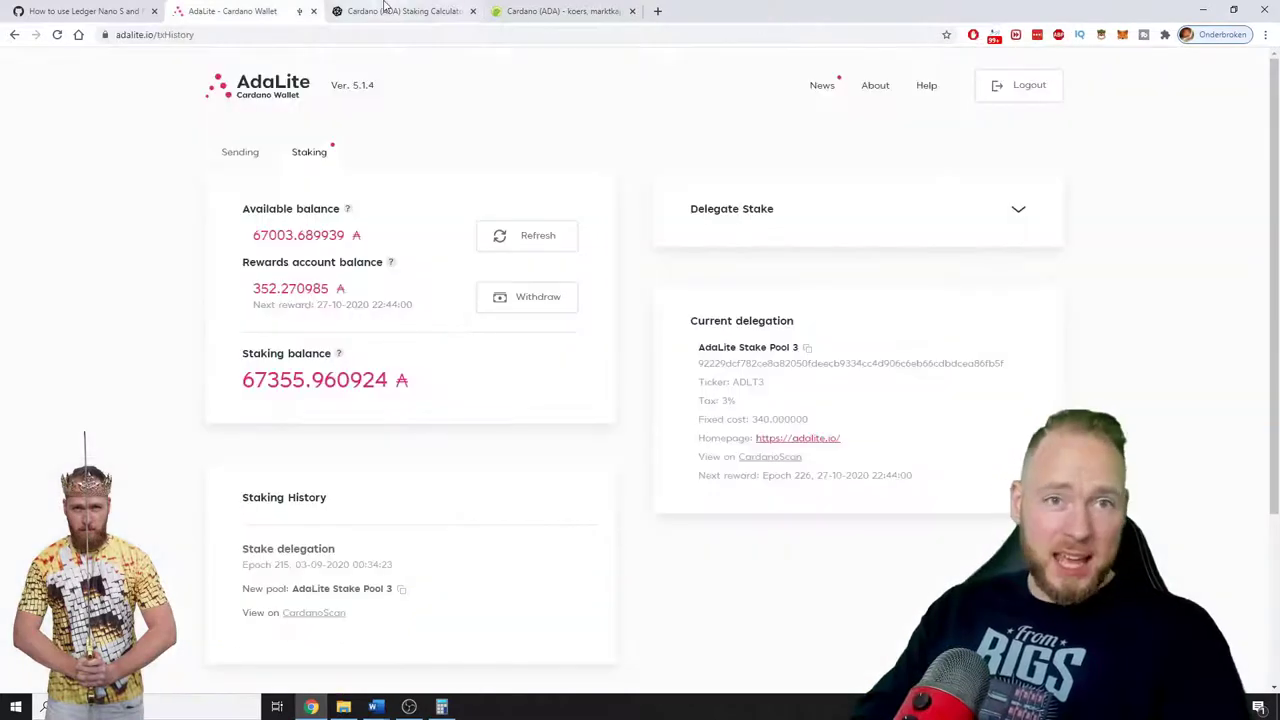
Bring Calculator forward and clear it to 0
{"action": "left_click", "coordinate": [442, 707]}
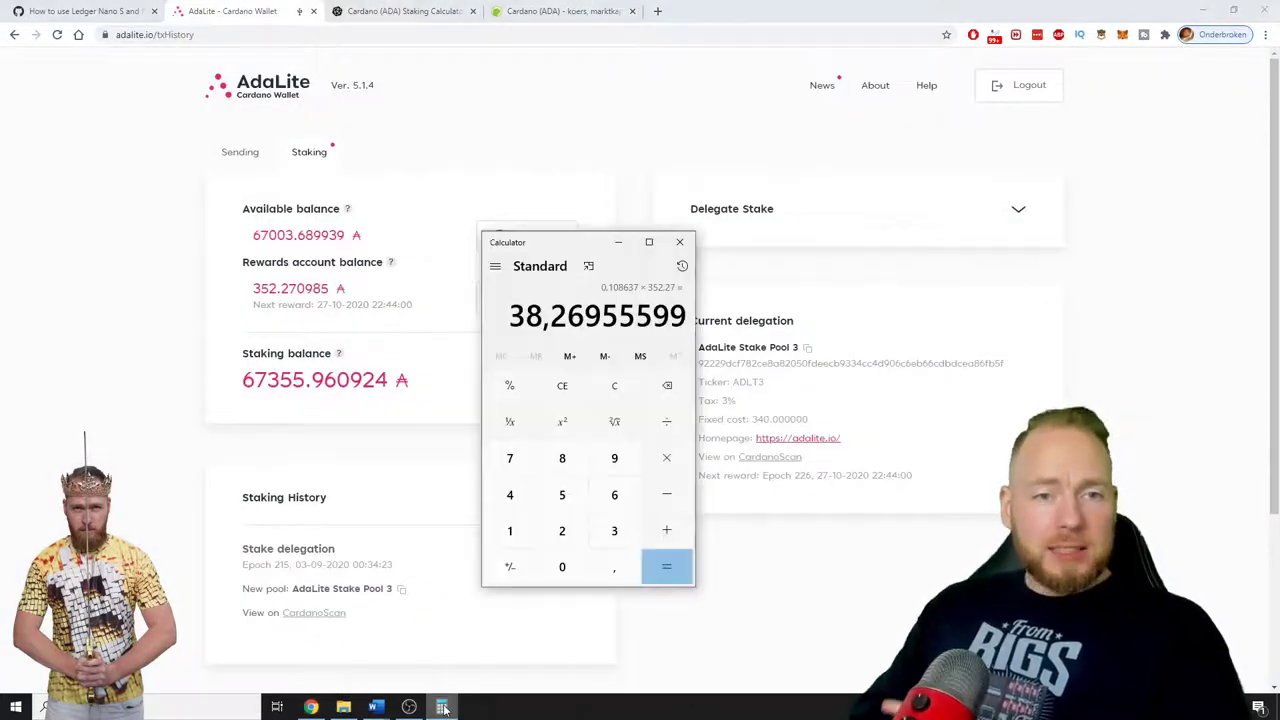
{"action": "left_click", "coordinate": [315, 444]}
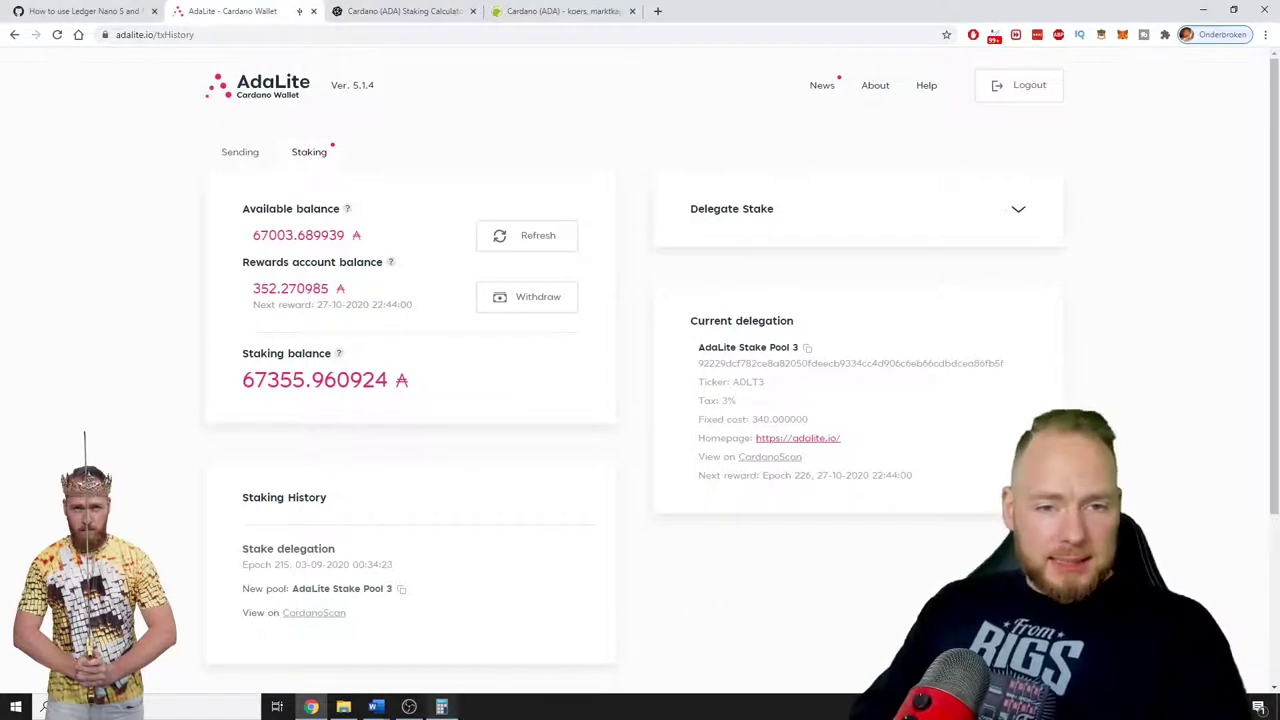
{"action": "left_click", "coordinate": [441, 707]}
{"action": "left_click", "coordinate": [612, 386]}
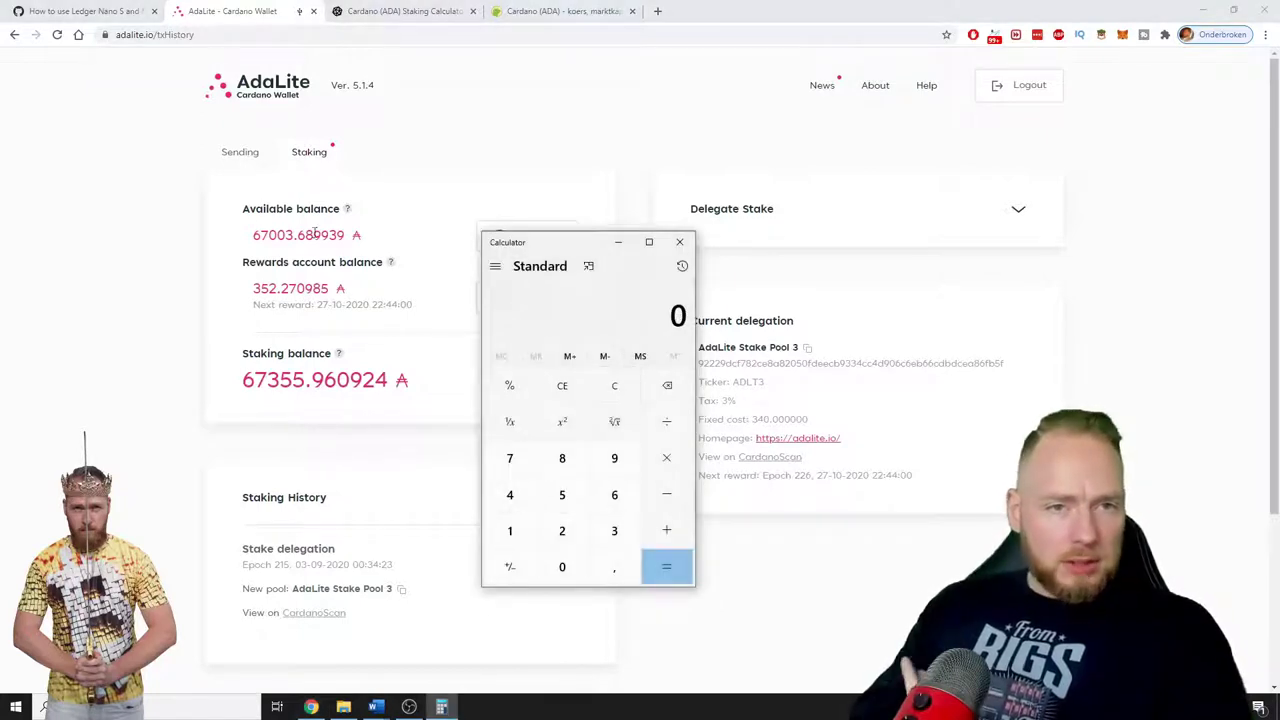
Divide the 67003 balance by the 352,27 ADA rewards, getting about 190,2
{"action": "left_click", "coordinate": [612, 496]}
{"action": "left_click", "coordinate": [510, 458]}
{"action": "left_click", "coordinate": [562, 568]}
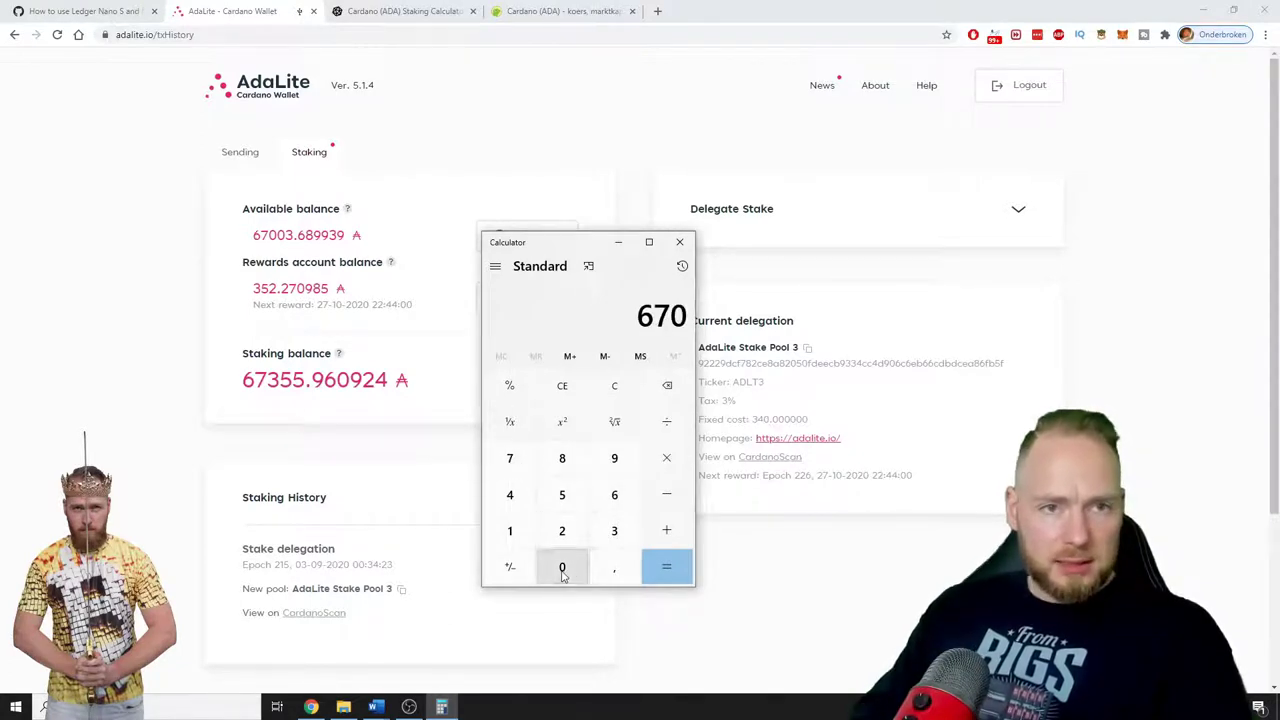
{"action": "left_click", "coordinate": [562, 572]}
{"action": "left_click", "coordinate": [614, 530]}
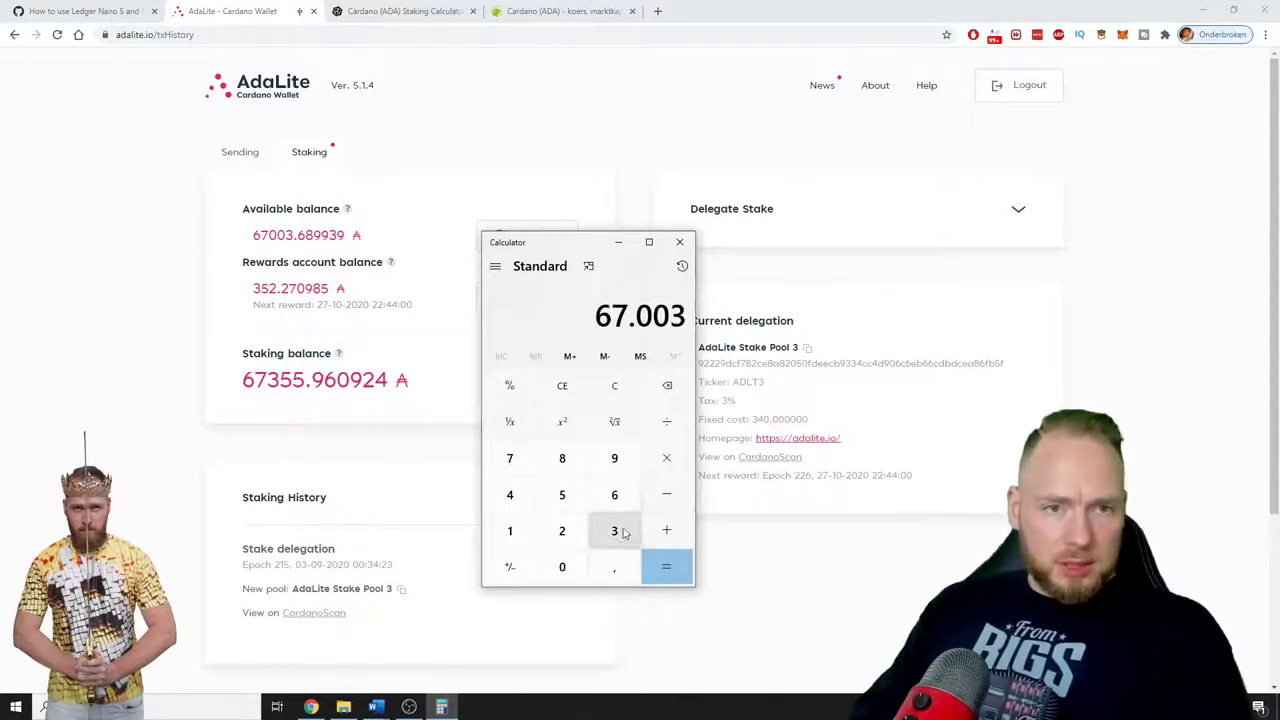
{"action": "left_click", "coordinate": [667, 421]}
{"action": "left_click", "coordinate": [614, 530]}
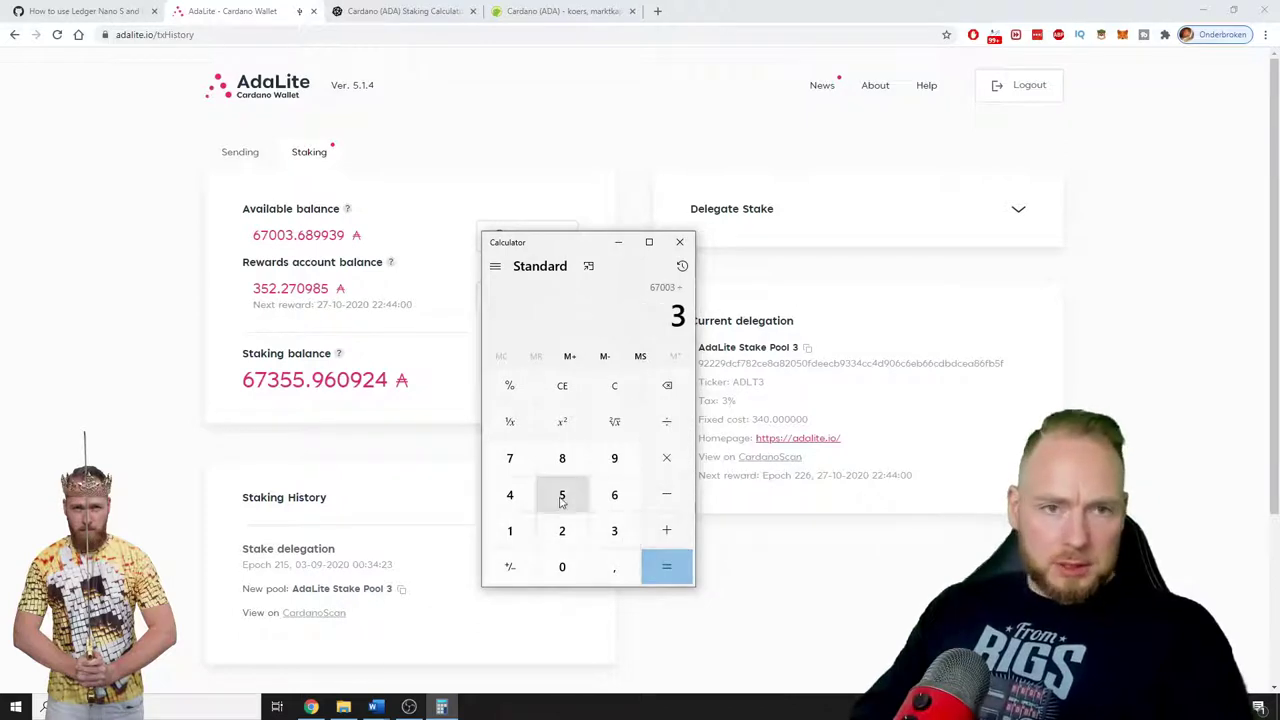
{"action": "left_click", "coordinate": [562, 498]}
{"action": "left_click", "coordinate": [562, 530]}
{"action": "left_click", "coordinate": [606, 563]}
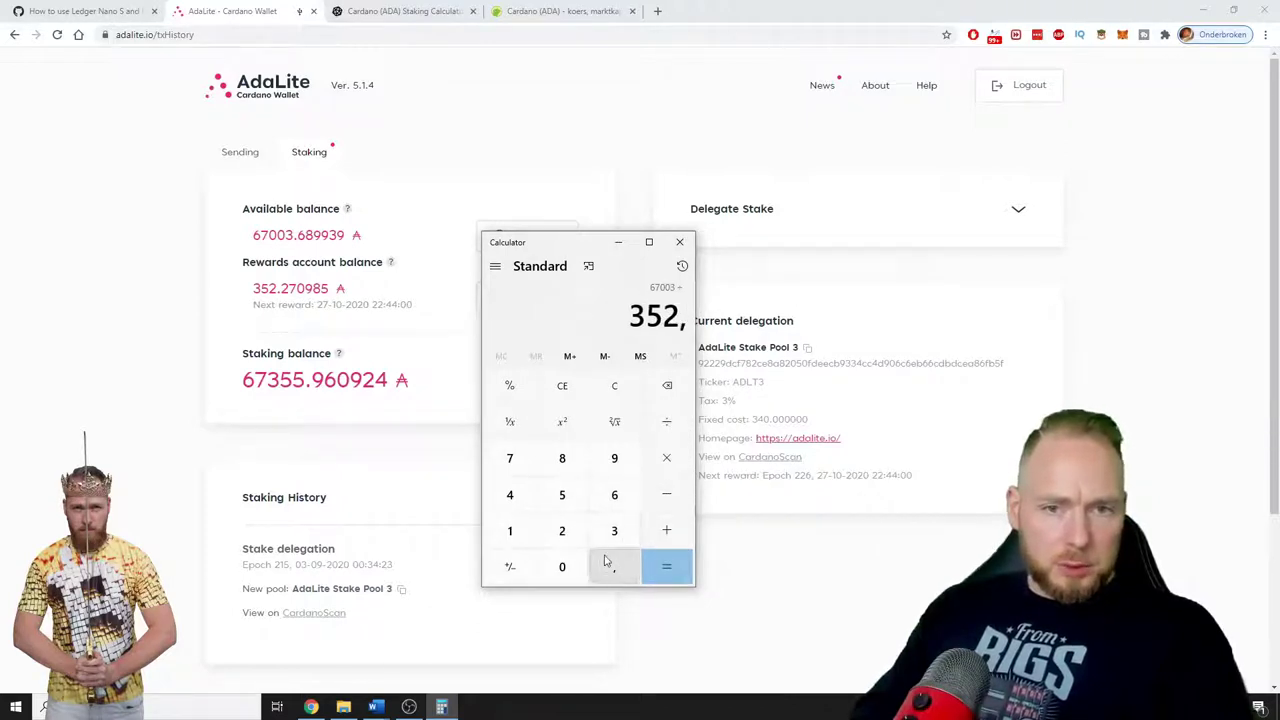
{"action": "left_click", "coordinate": [562, 530]}
{"action": "left_click", "coordinate": [509, 458]}
{"action": "left_click", "coordinate": [666, 567]}
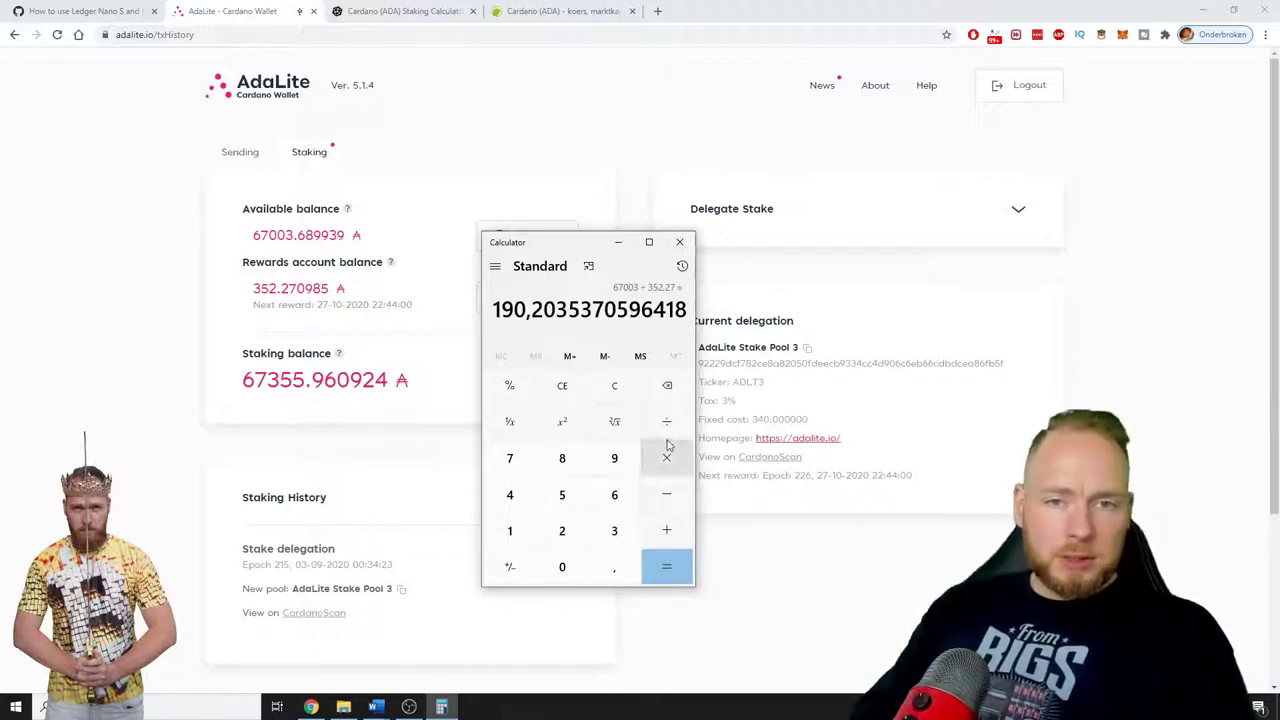
{"action": "left_click", "coordinate": [614, 385]}
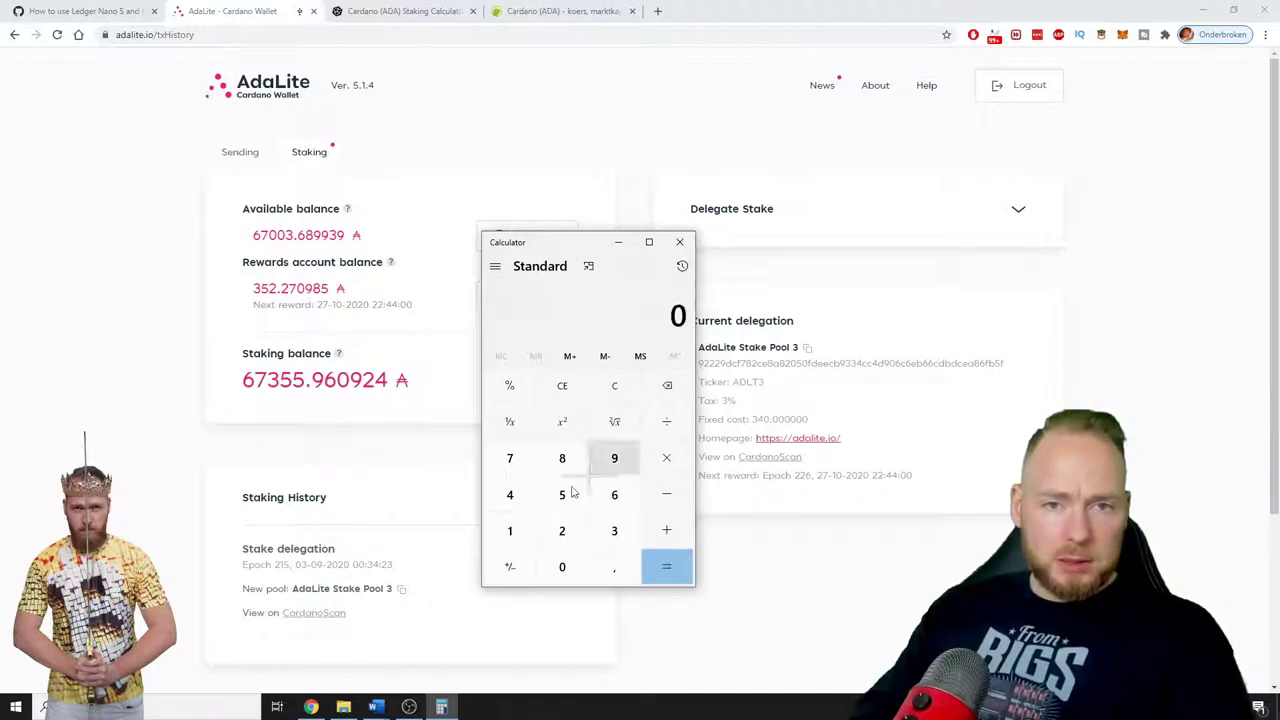
{"action": "left_click", "coordinate": [509, 530]}
{"action": "left_click", "coordinate": [561, 565]}
{"action": "left_click", "coordinate": [561, 565]}
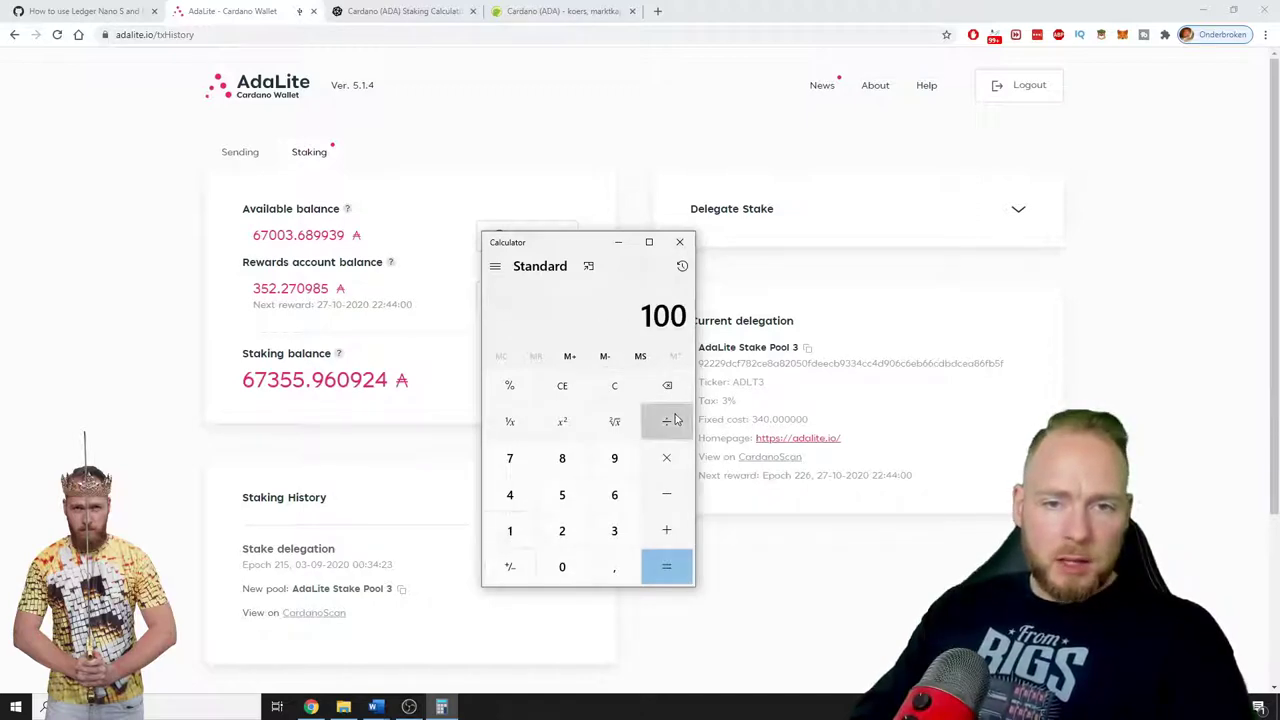
{"action": "key", "text": "plus"}
{"action": "left_click", "coordinate": [509, 530]}
{"action": "left_click", "coordinate": [614, 457]}
{"action": "left_click", "coordinate": [561, 566]}
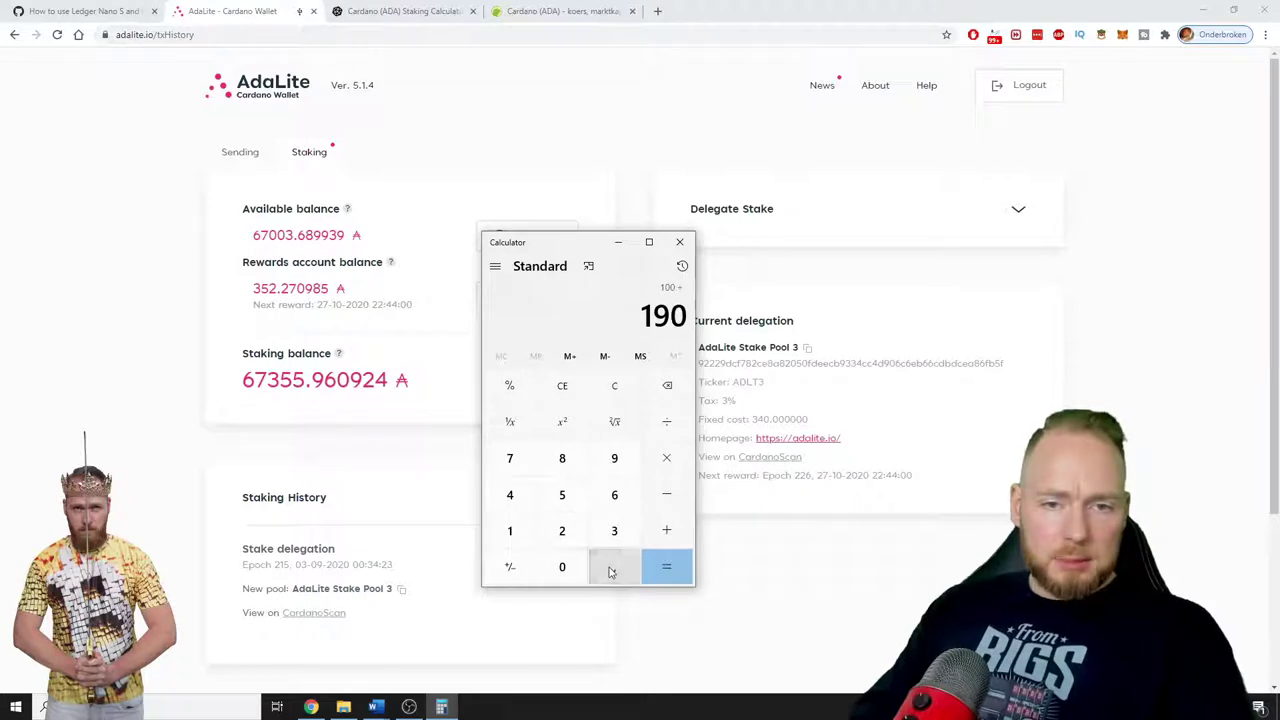
{"action": "left_click", "coordinate": [611, 566]}
{"action": "left_click", "coordinate": [561, 530]}
{"action": "left_click", "coordinate": [666, 566]}
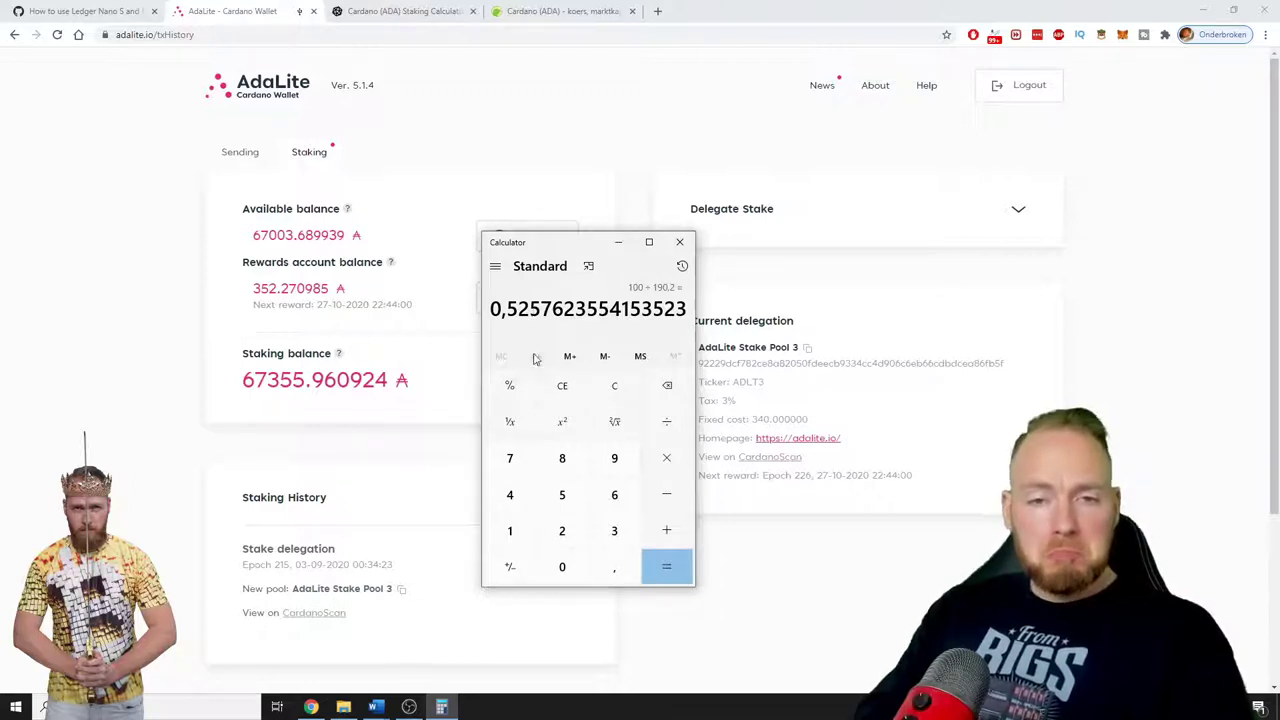
{"action": "left_click", "coordinate": [666, 457]}
{"action": "left_click", "coordinate": [562, 457]}
{"action": "left_click", "coordinate": [666, 566]}
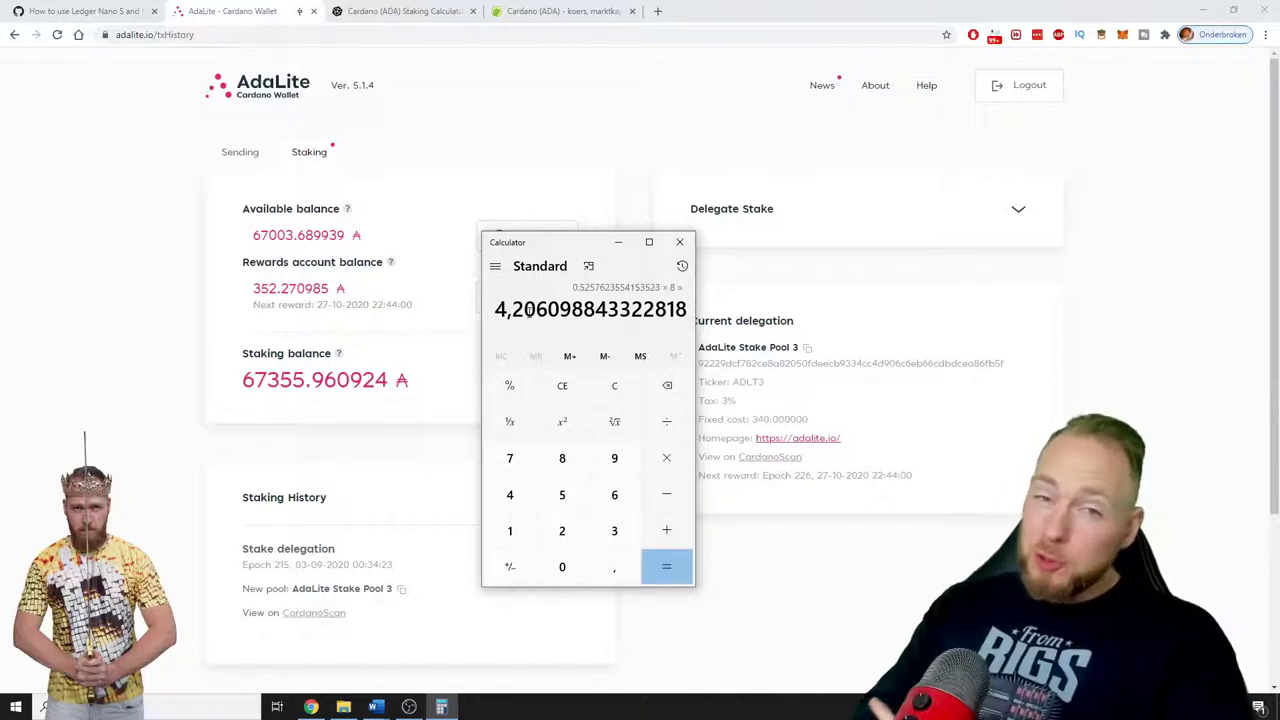
Enter 67,000 ADA in the Staking Rewards calculator, estimating 2,437 ADA ($264.94) yearly
{"action": "left_click", "coordinate": [435, 11]}
{"action": "scroll", "coordinate": [575, 249], "scroll_direction": "up", "scroll_amount": 3}
{"action": "scroll", "coordinate": [575, 245], "scroll_direction": "up", "scroll_amount": 1}
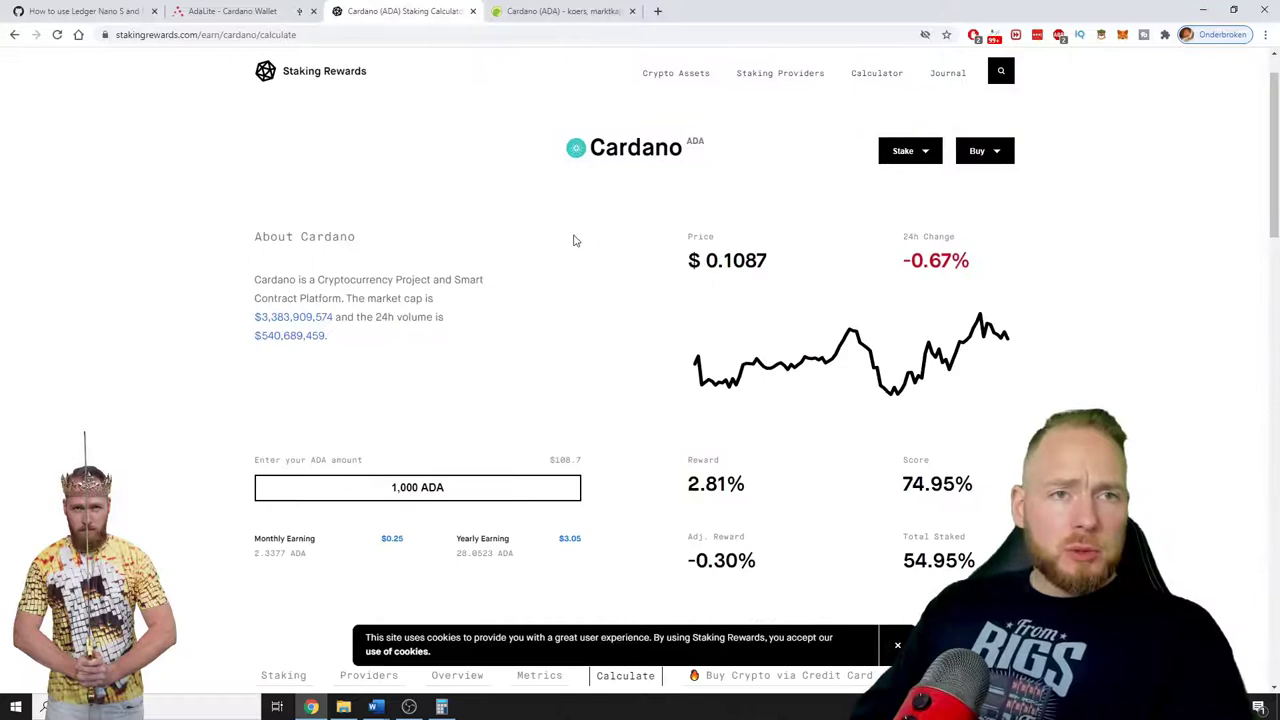
{"action": "scroll", "coordinate": [575, 240], "scroll_direction": "down", "scroll_amount": 6}
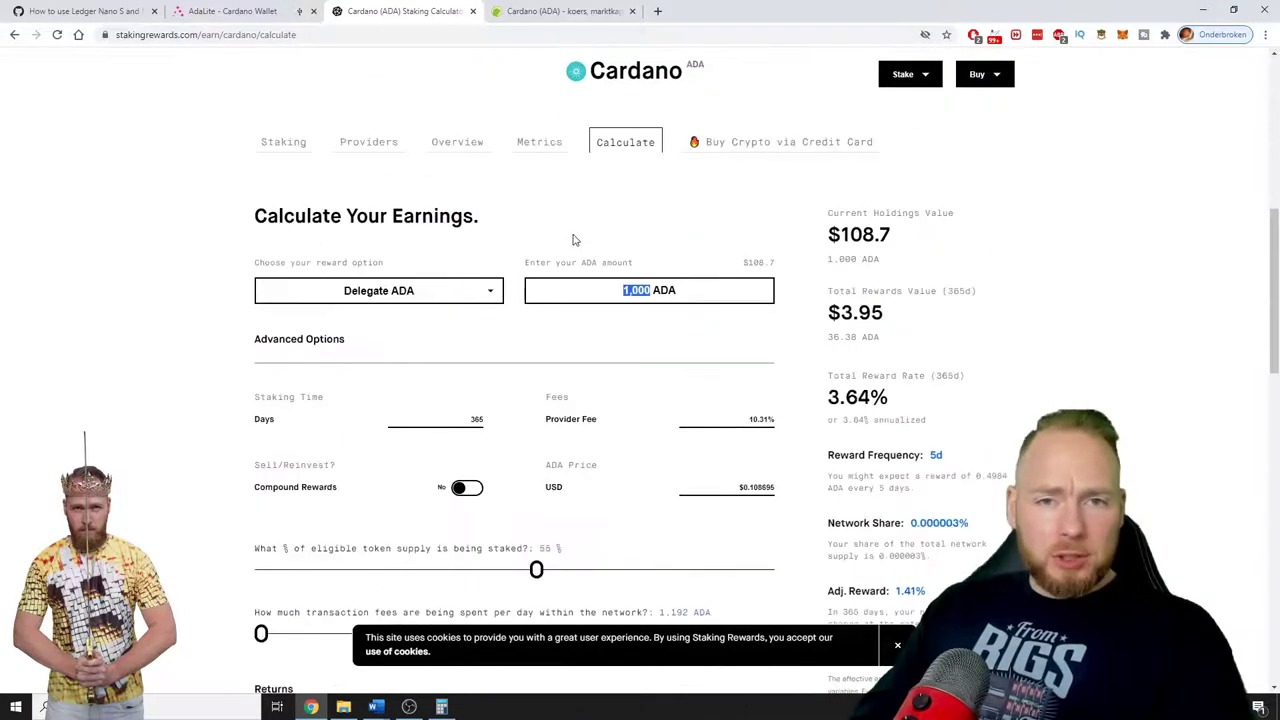
{"action": "left_click", "coordinate": [599, 221]}
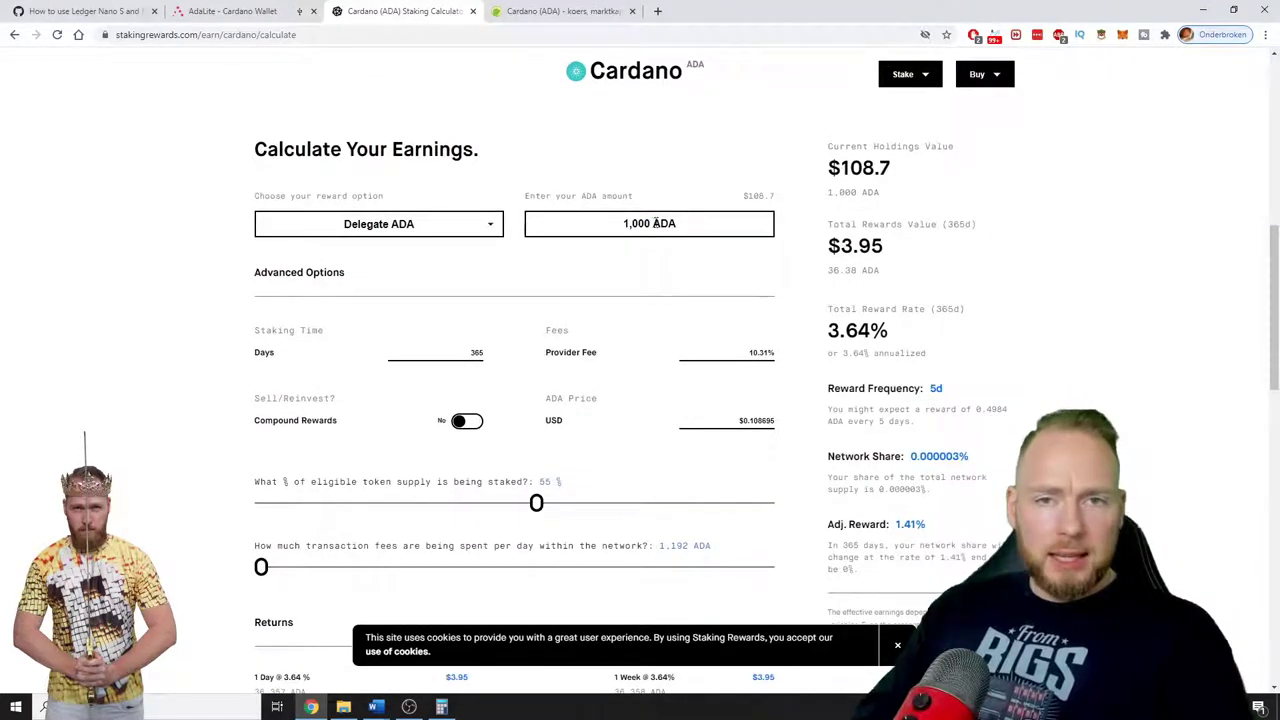
{"action": "double_click", "coordinate": [602, 226]}
{"action": "type", "text": "67,0"}
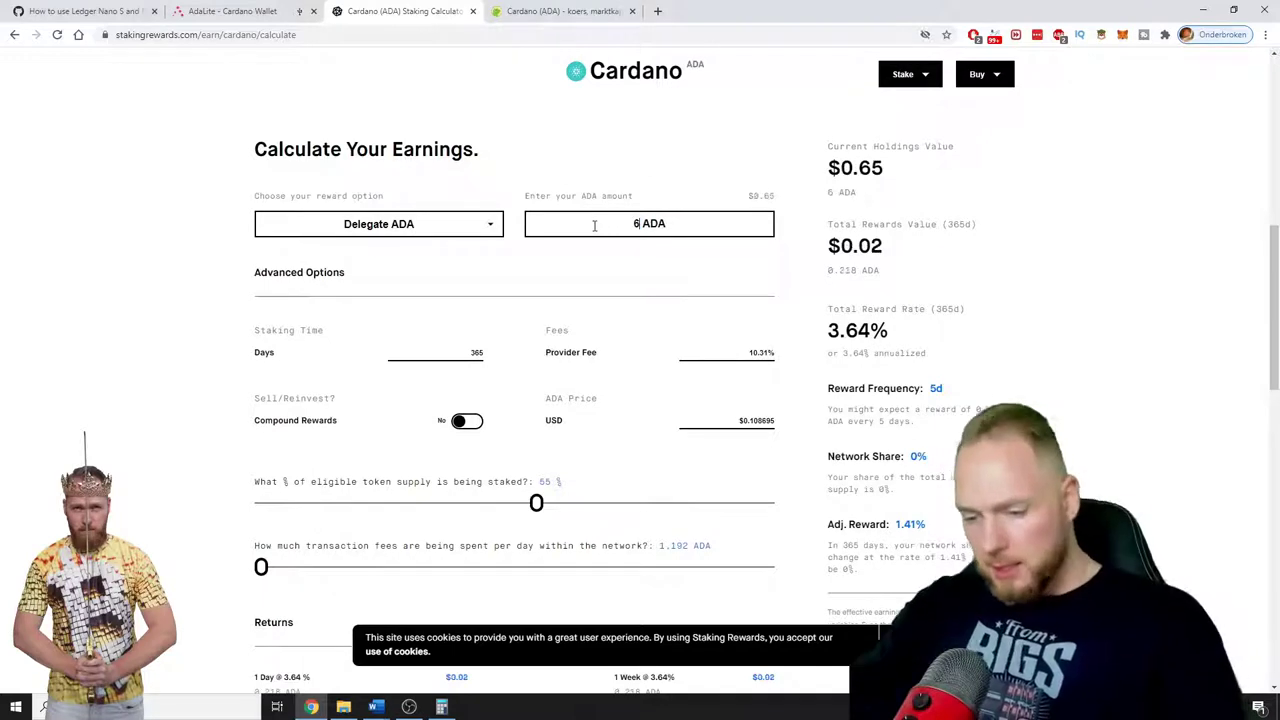
{"action": "type", "text": "00"}
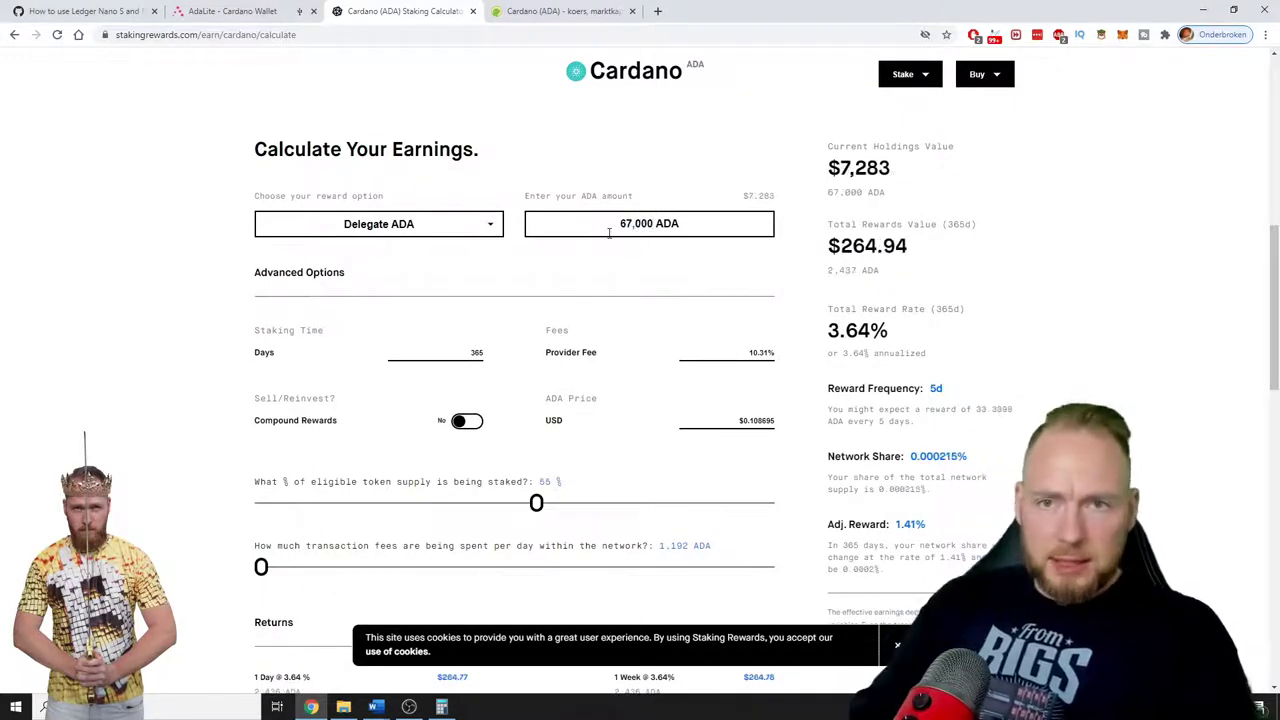
{"action": "scroll", "coordinate": [905, 230], "scroll_direction": "down", "scroll_amount": 1}
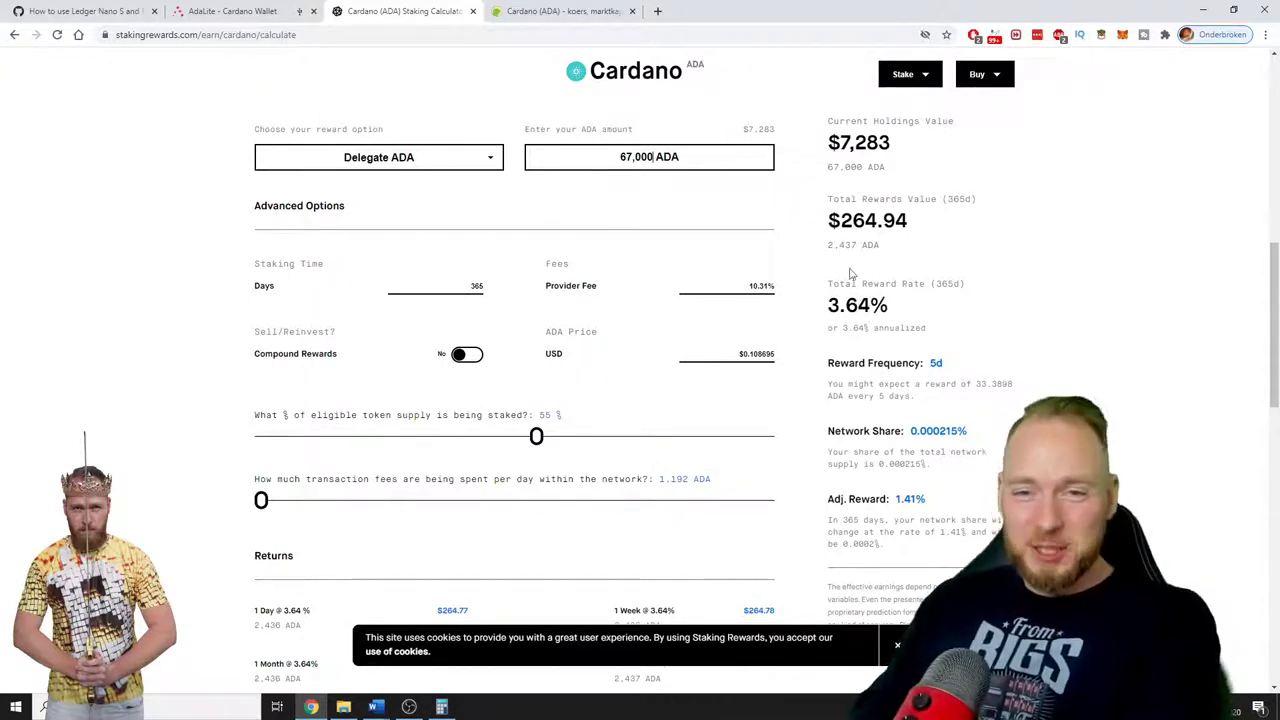
{"action": "left_click", "coordinate": [268, 9]}
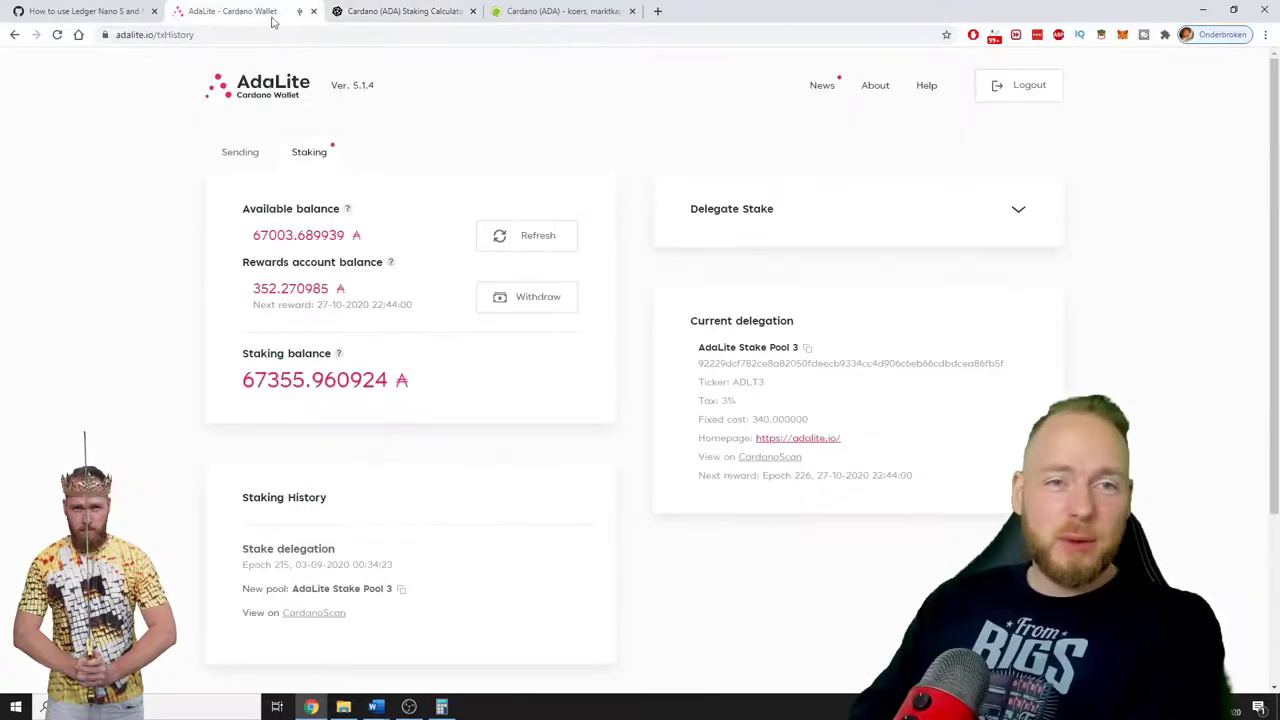
{"action": "scroll", "coordinate": [545, 360], "scroll_direction": "down", "scroll_amount": 2}
{"action": "scroll", "coordinate": [537, 375], "scroll_direction": "up", "scroll_amount": 2}
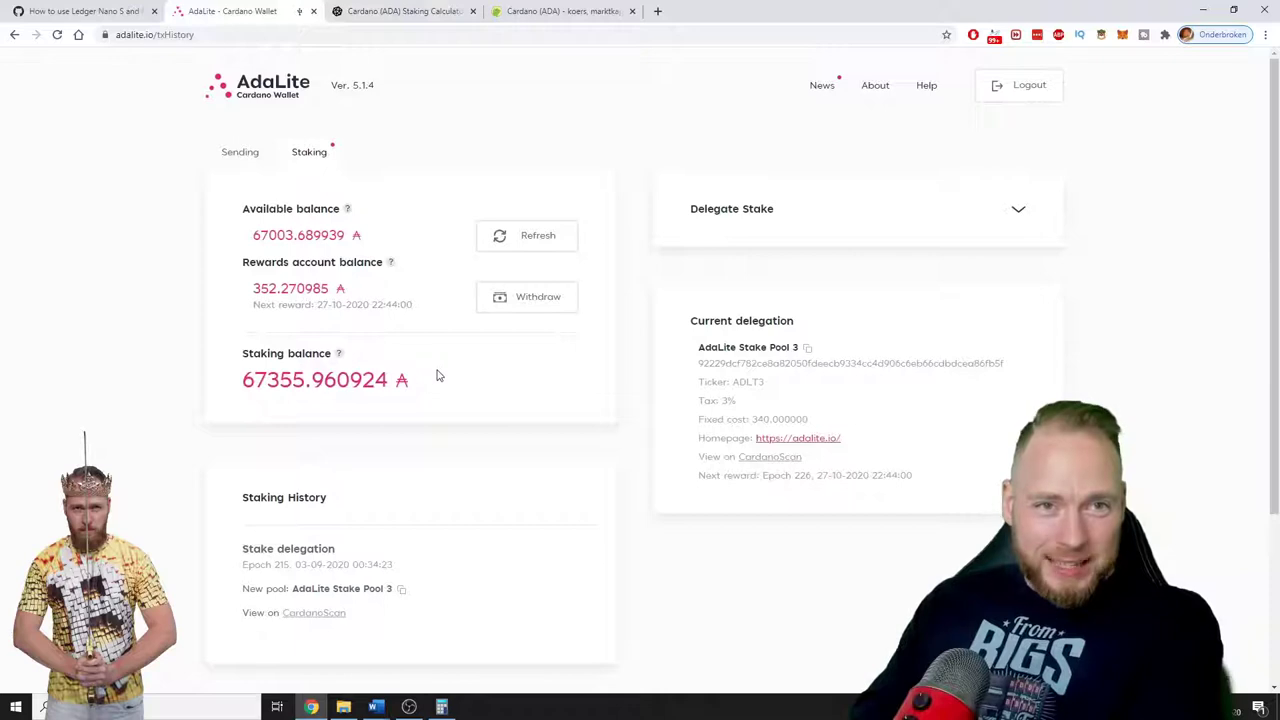
{"action": "scroll", "coordinate": [283, 485], "scroll_direction": "down", "scroll_amount": 2}
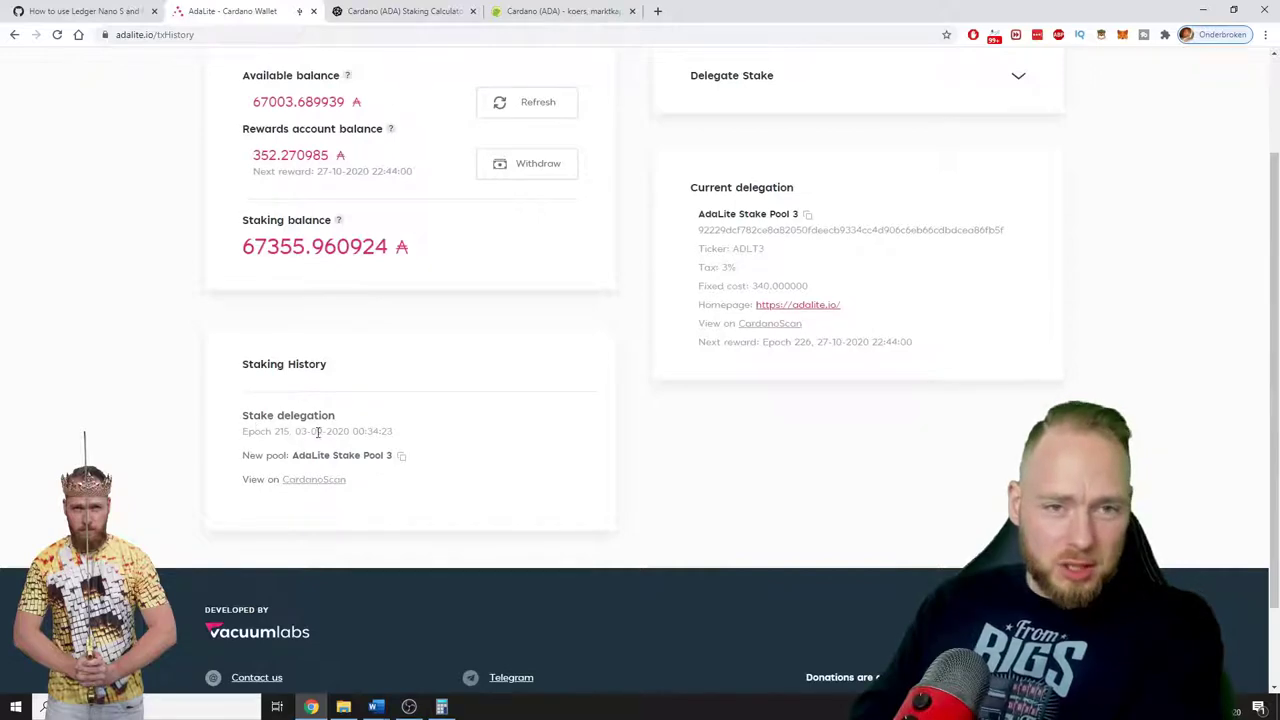
{"action": "scroll", "coordinate": [318, 432], "scroll_direction": "up", "scroll_amount": 1}
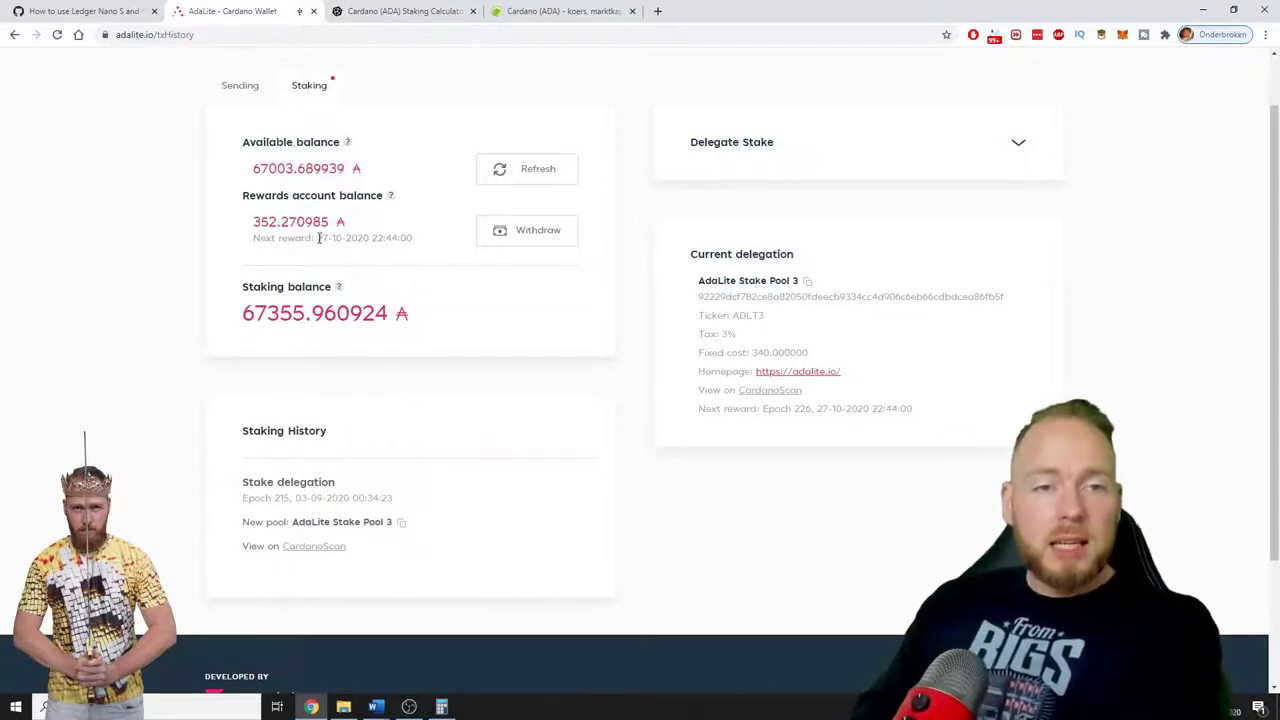
{"action": "left_click_drag", "start_coordinate": [317, 238], "coordinate": [323, 240]}
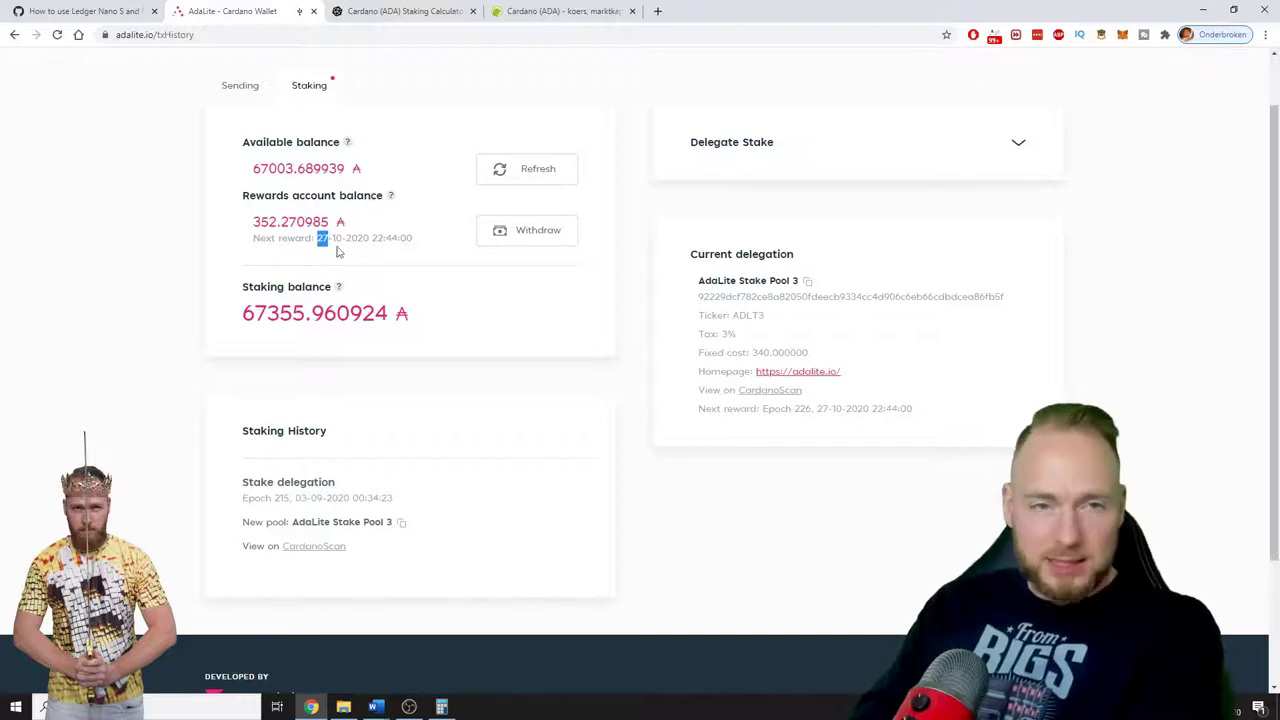
{"action": "left_click", "coordinate": [348, 266]}
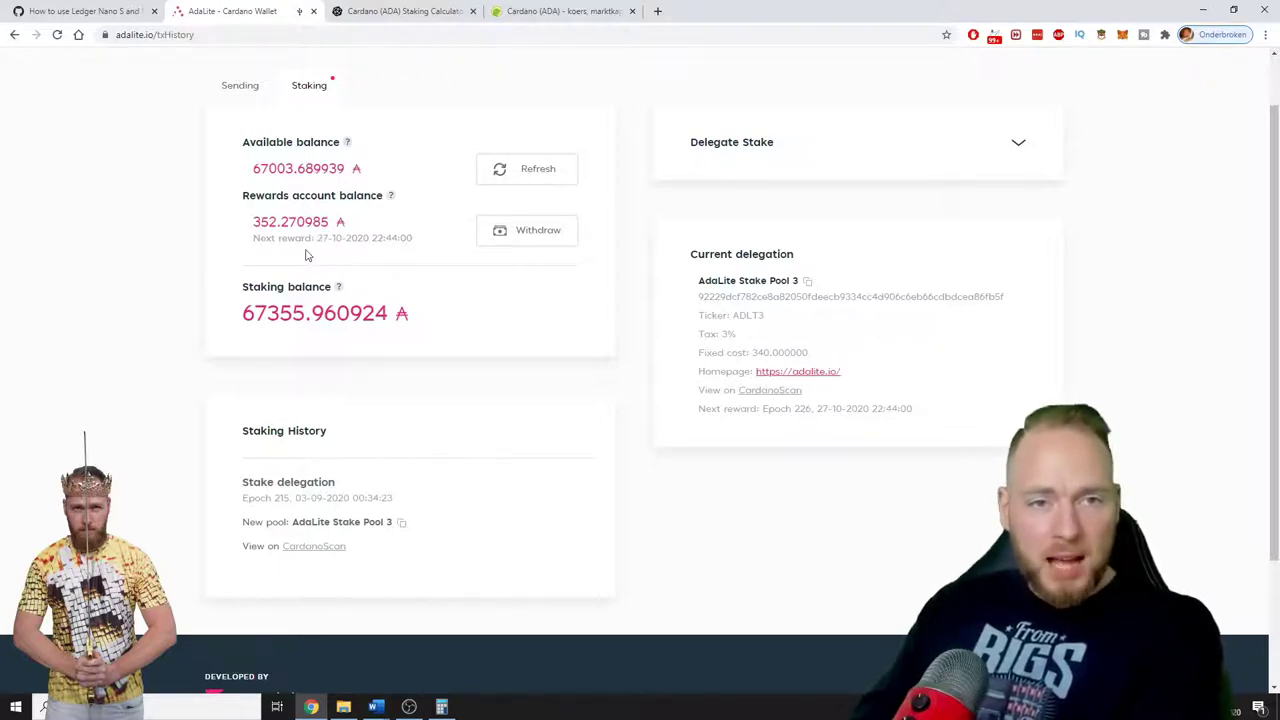